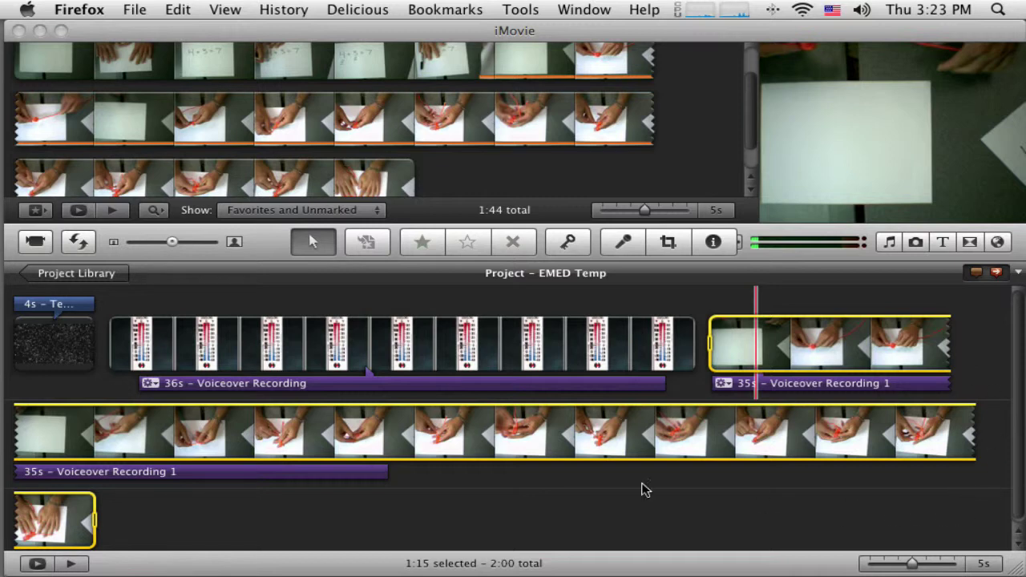
Resize the clip thumbnails, condense the project filmstrips to 10s, and deselect both project clips
{"action": "left_click_drag", "start_coordinate": [171, 244], "coordinate": [149, 246]}
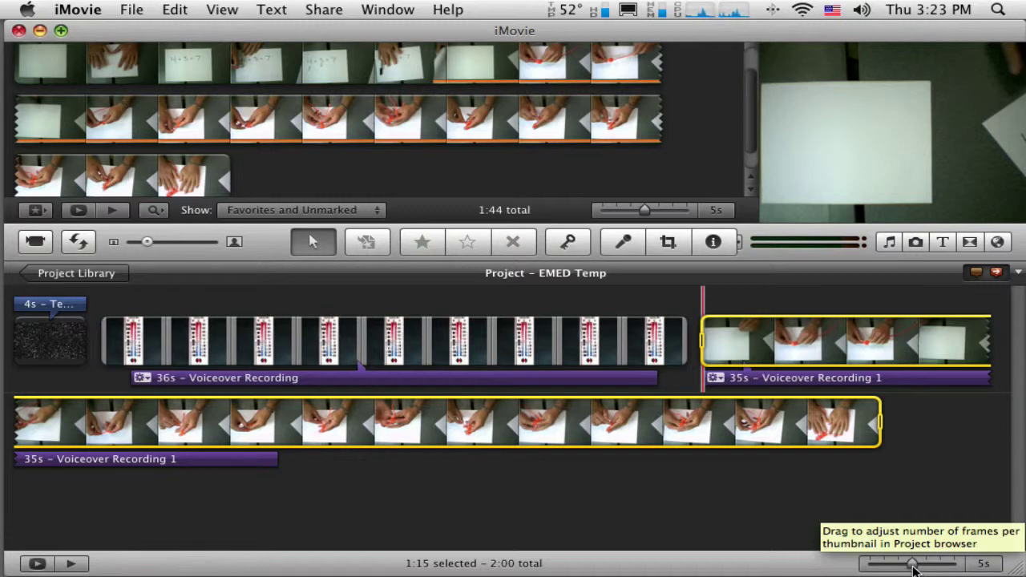
{"action": "mouse_move", "coordinate": [912, 568]}
{"action": "left_mouse_down"}
{"action": "mouse_move", "coordinate": [888, 567]}
{"action": "mouse_move", "coordinate": [924, 567]}
{"action": "left_mouse_up"}
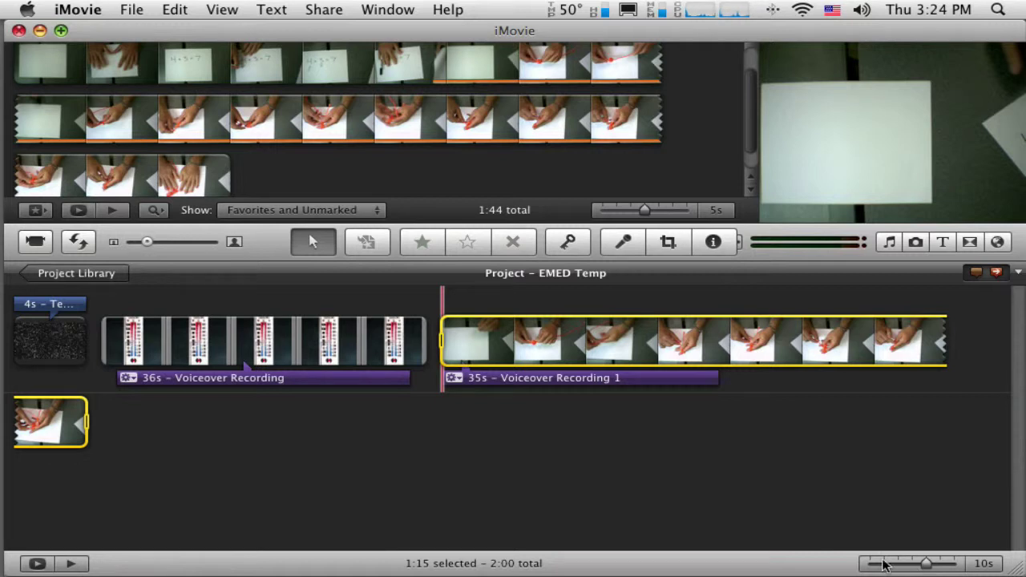
{"action": "left_click_drag", "start_coordinate": [929, 567], "coordinate": [932, 567]}
{"action": "mouse_move", "coordinate": [167, 239]}
{"action": "left_mouse_down"}
{"action": "mouse_move", "coordinate": [197, 244]}
{"action": "mouse_move", "coordinate": [151, 245]}
{"action": "mouse_move", "coordinate": [174, 244]}
{"action": "left_mouse_up"}
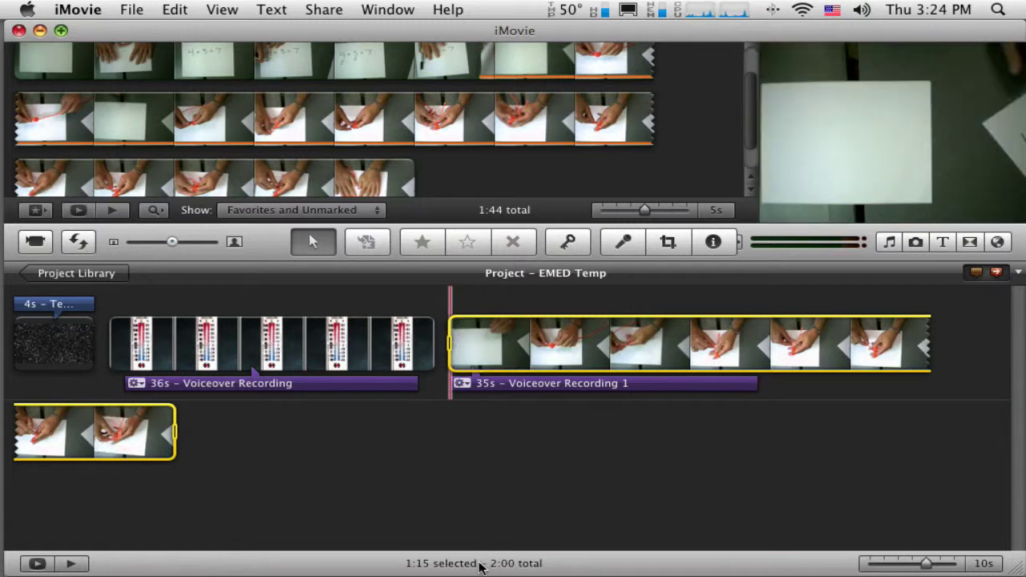
{"action": "left_click", "coordinate": [536, 508]}
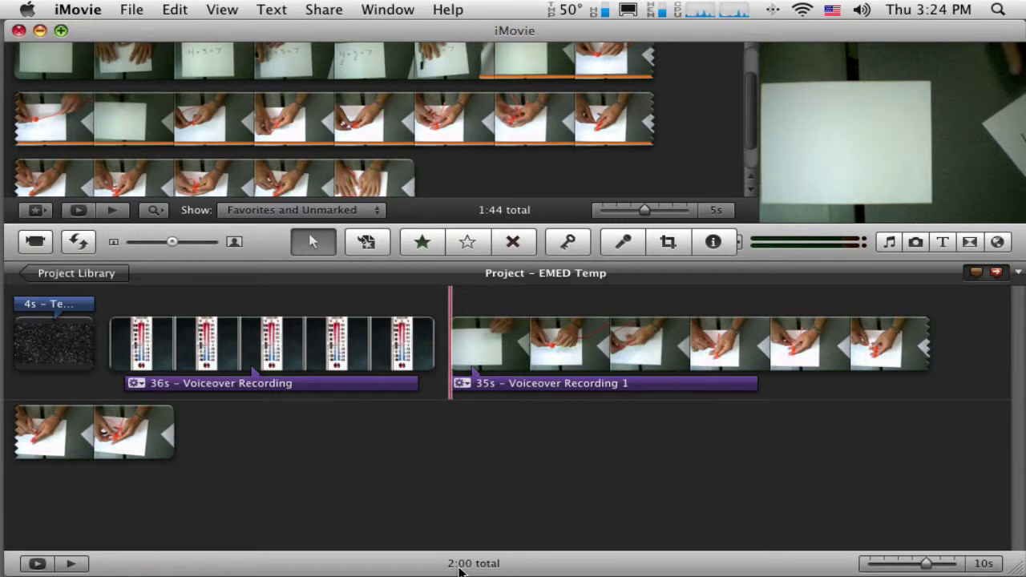
Add a Centered title with a Stars background at the end of the project
{"action": "left_click", "coordinate": [943, 242]}
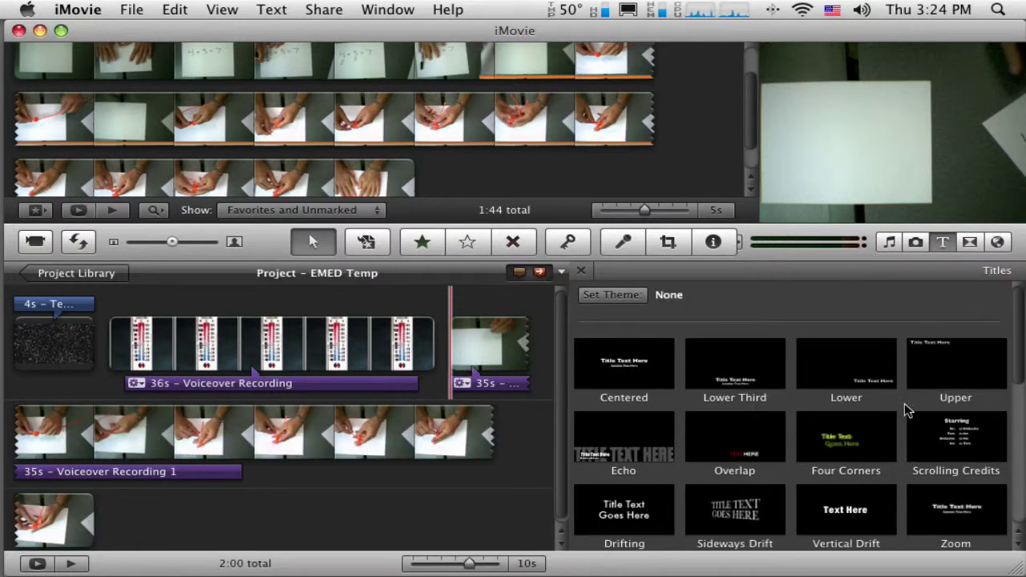
{"action": "scroll", "coordinate": [904, 403], "scroll_direction": "down", "scroll_amount": 2}
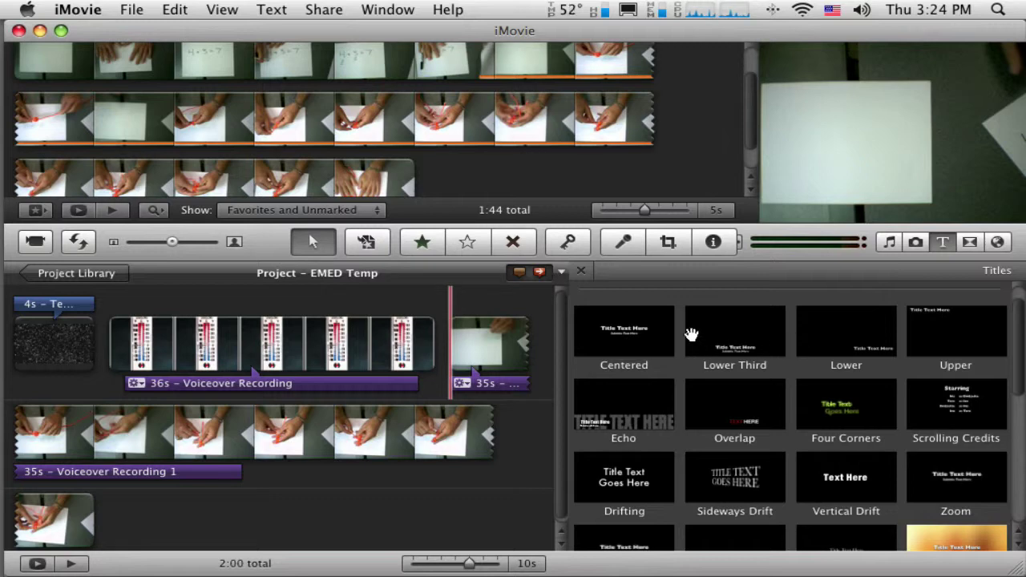
{"action": "left_click_drag", "start_coordinate": [633, 331], "coordinate": [258, 523]}
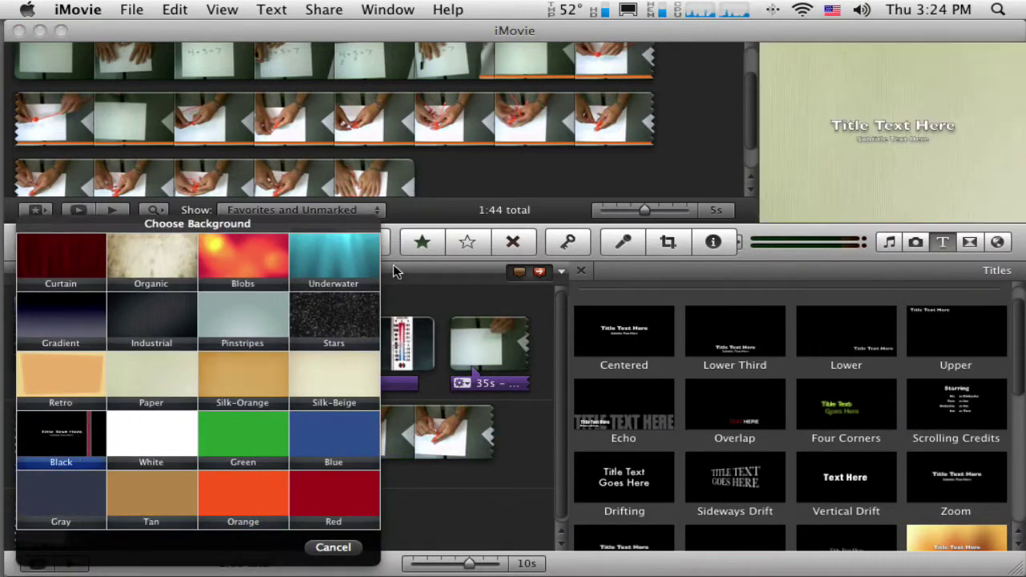
{"action": "left_click", "coordinate": [353, 317]}
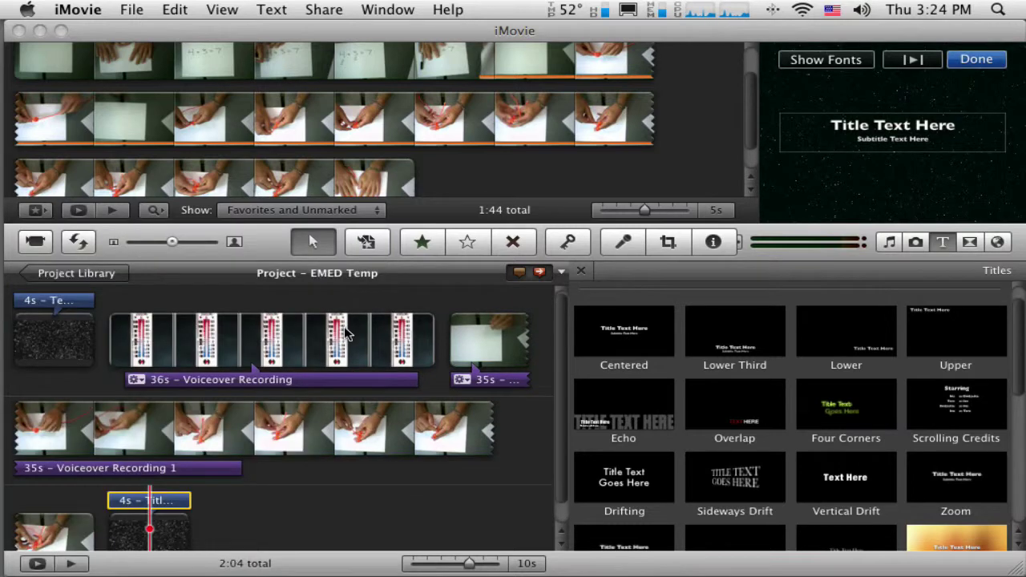
Replace the placeholder text with the title 'Thanks for Watching' and subtitle 'Study Hard'
{"action": "left_click", "coordinate": [942, 136]}
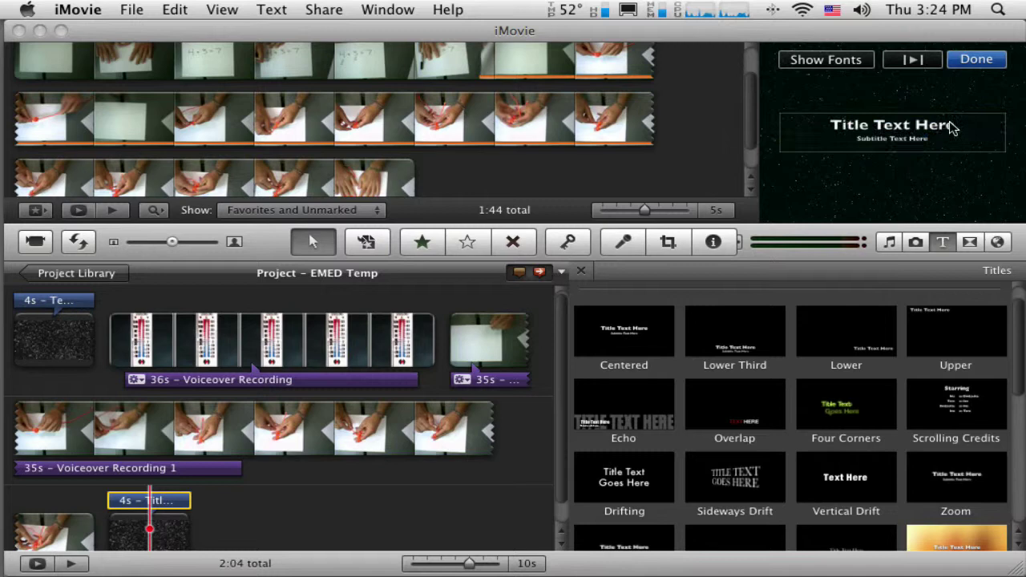
{"action": "left_click_drag", "start_coordinate": [958, 125], "coordinate": [829, 125]}
{"action": "type", "text": "Thank"}
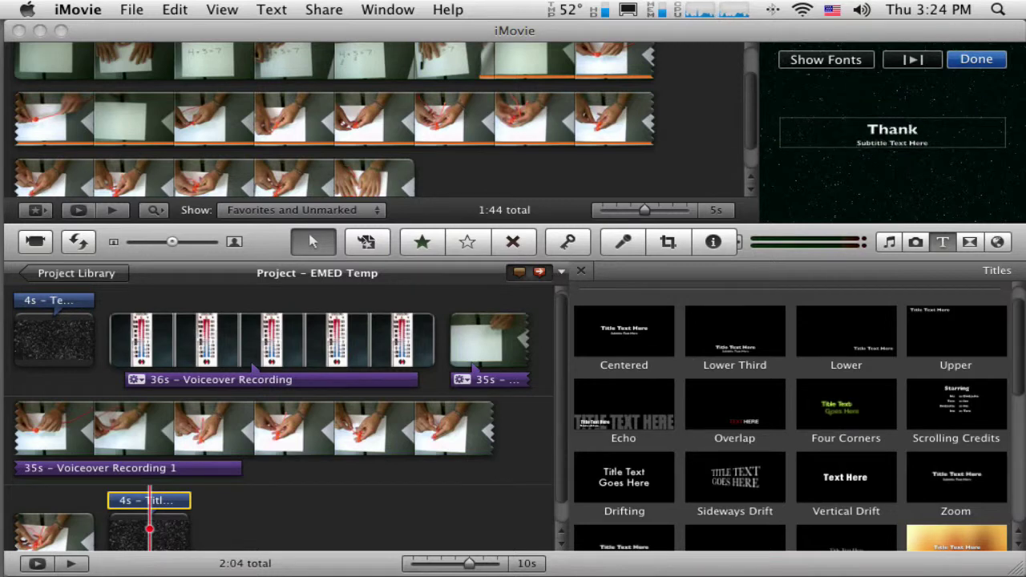
{"action": "type", "text": "s for"}
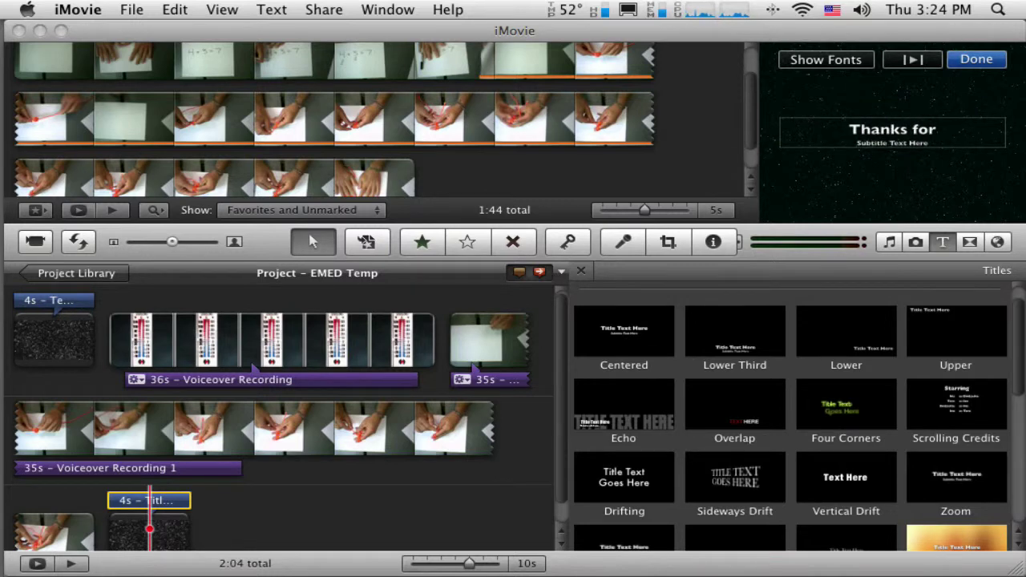
{"action": "type", "text": " Watching"}
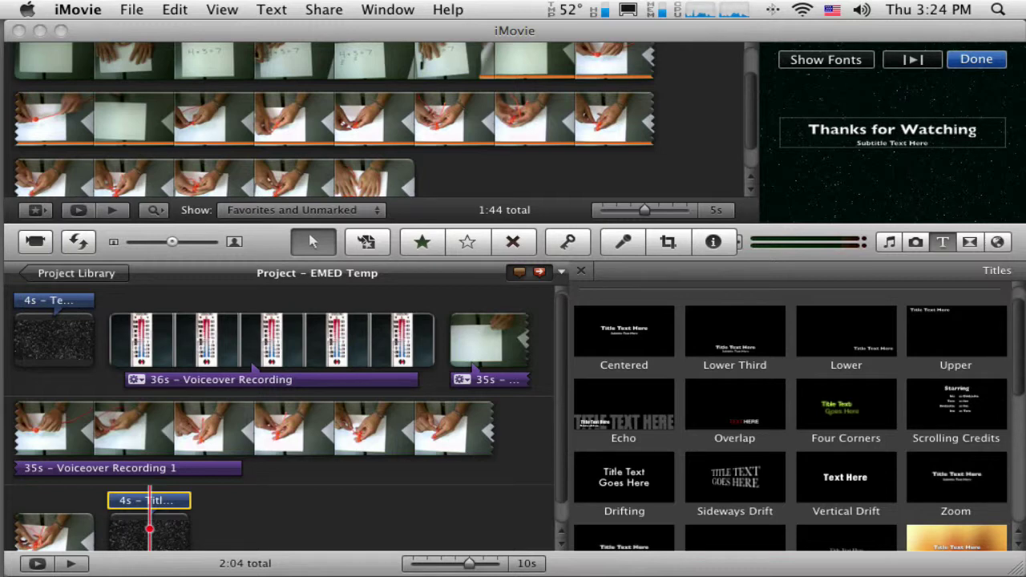
{"action": "key", "text": "super+a"}
{"action": "left_click_drag", "start_coordinate": [931, 146], "coordinate": [825, 141]}
{"action": "type", "text": "Study"}
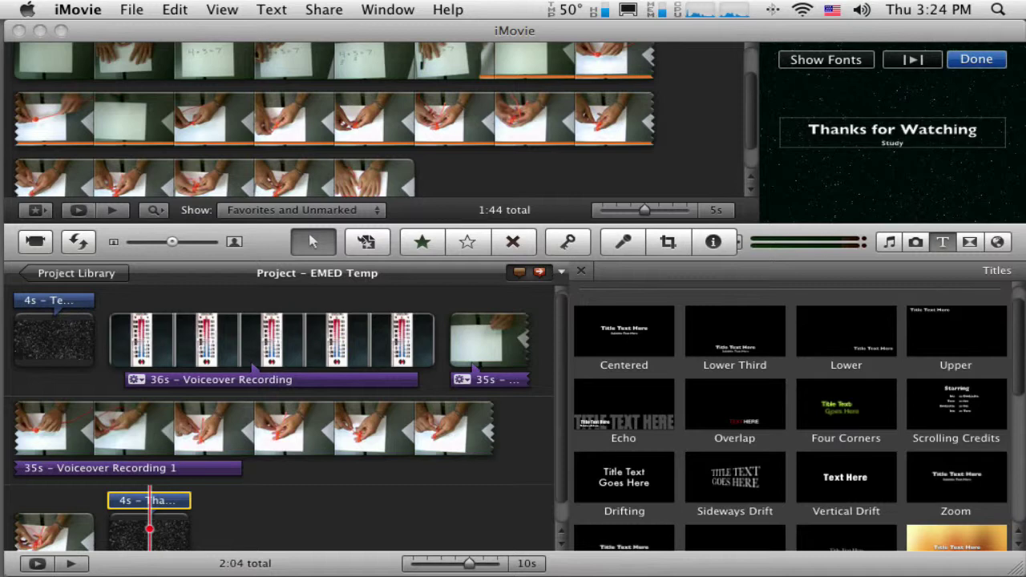
{"action": "type", "text": " Hard"}
Finish editing the end title, preview it, and close the Titles browser
{"action": "left_click", "coordinate": [873, 190]}
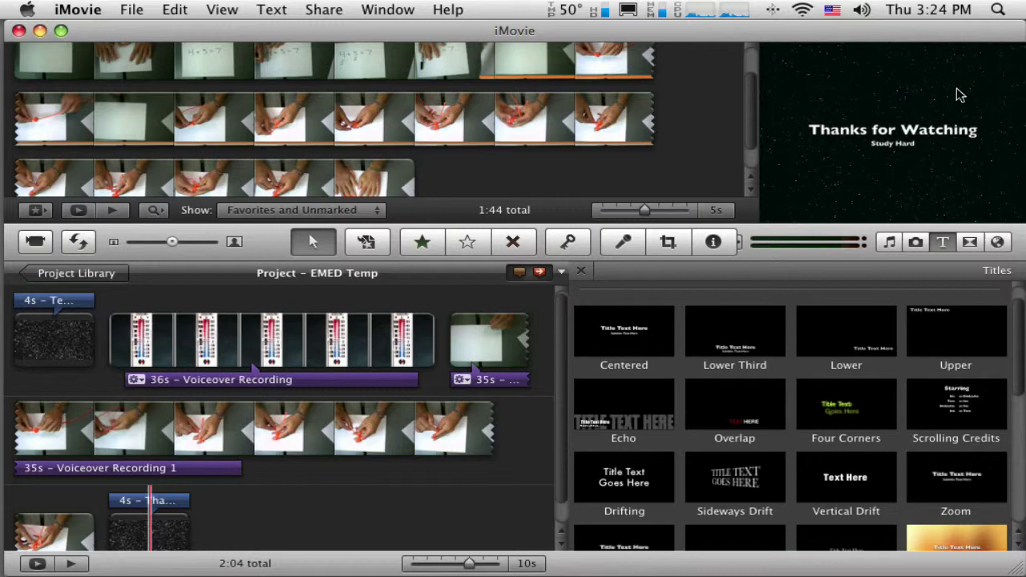
{"action": "scroll", "coordinate": [561, 393], "scroll_direction": "down", "scroll_amount": 2}
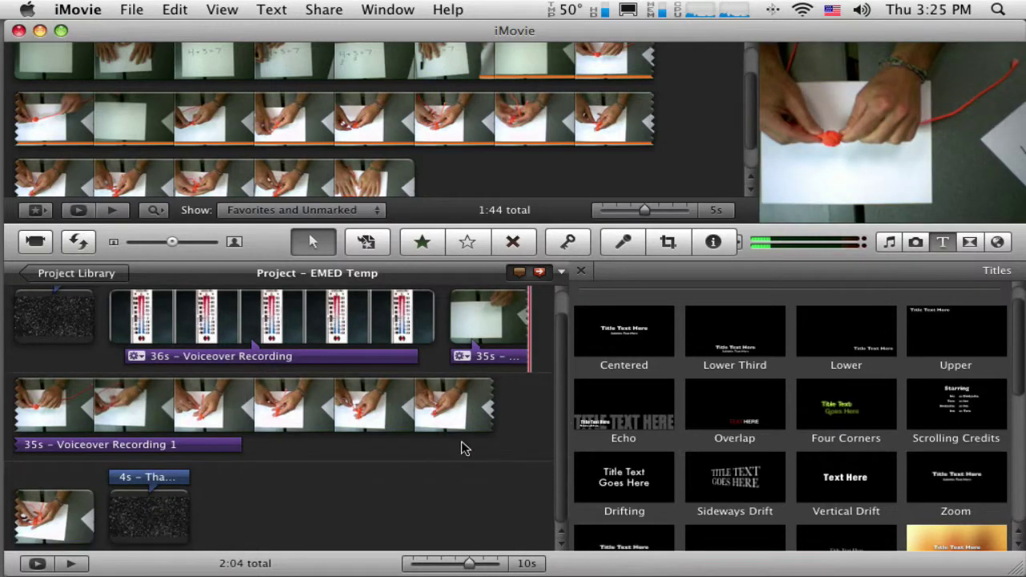
{"action": "mouse_move", "coordinate": [136, 513]}
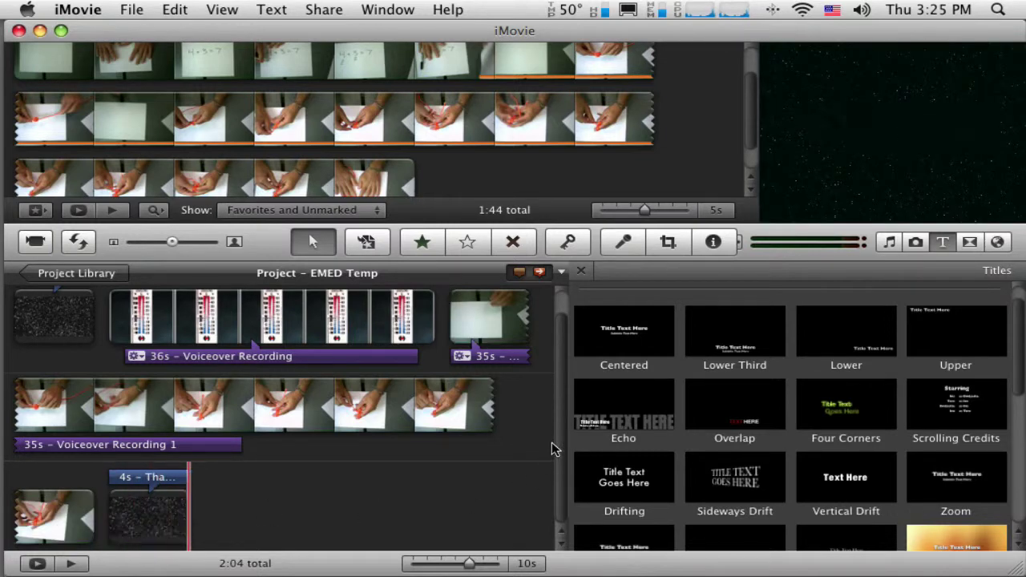
{"action": "left_click", "coordinate": [579, 272]}
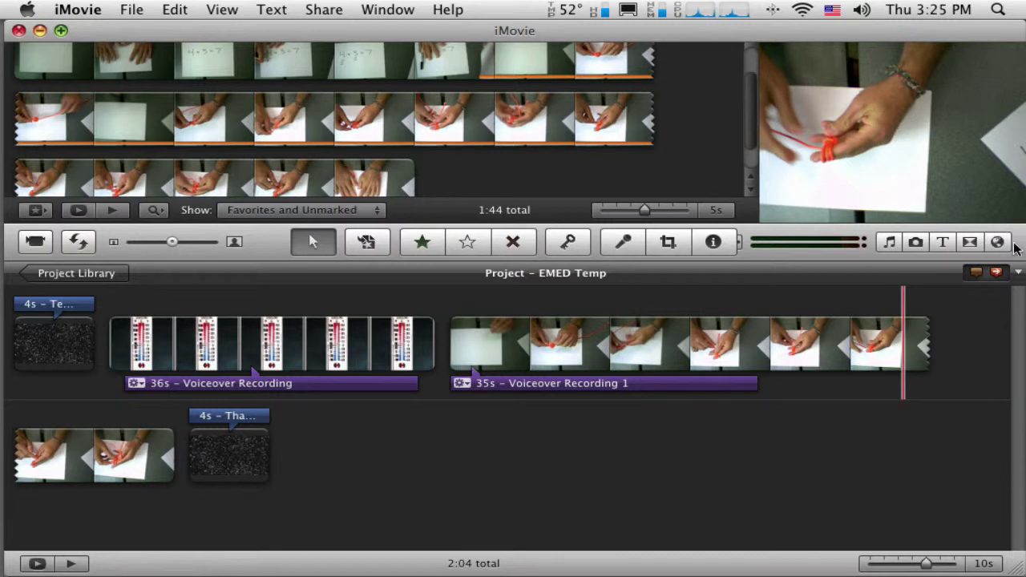
Open Music and Sound Effects and browse the iMovie and iLife Sound Effects folders
{"action": "left_click", "coordinate": [890, 243]}
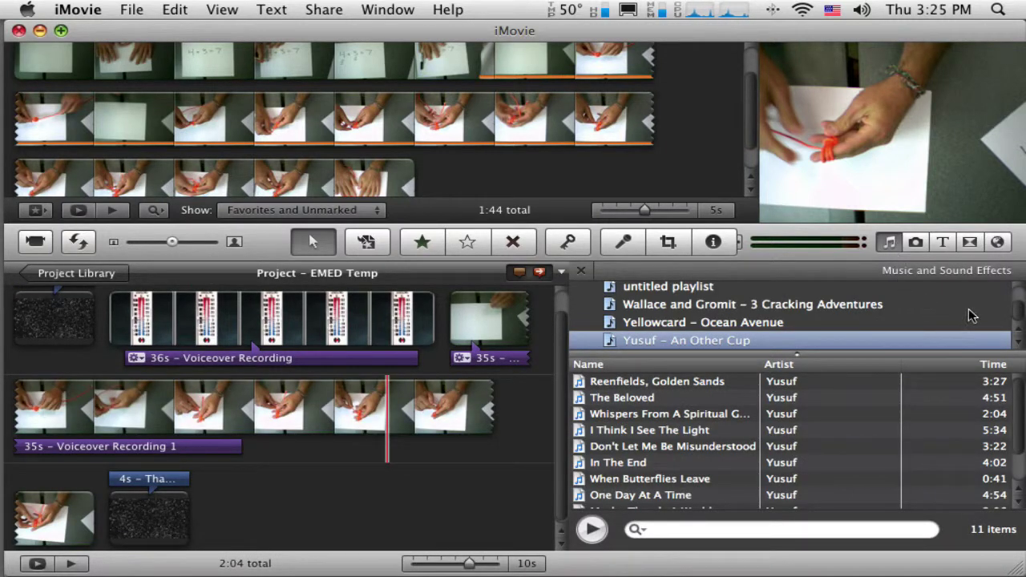
{"action": "left_click_drag", "start_coordinate": [1017, 314], "coordinate": [1016, 291]}
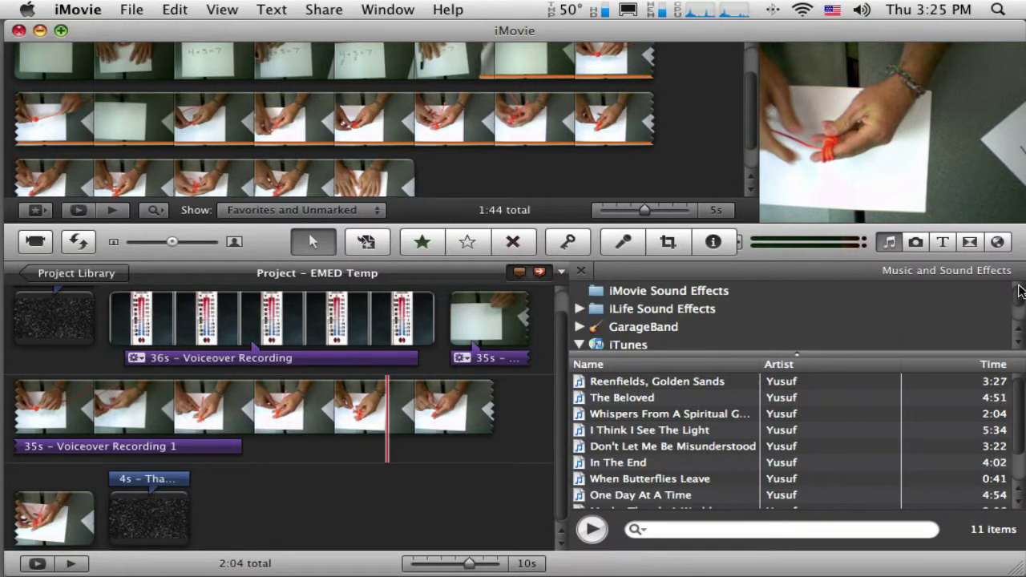
{"action": "left_click", "coordinate": [712, 294]}
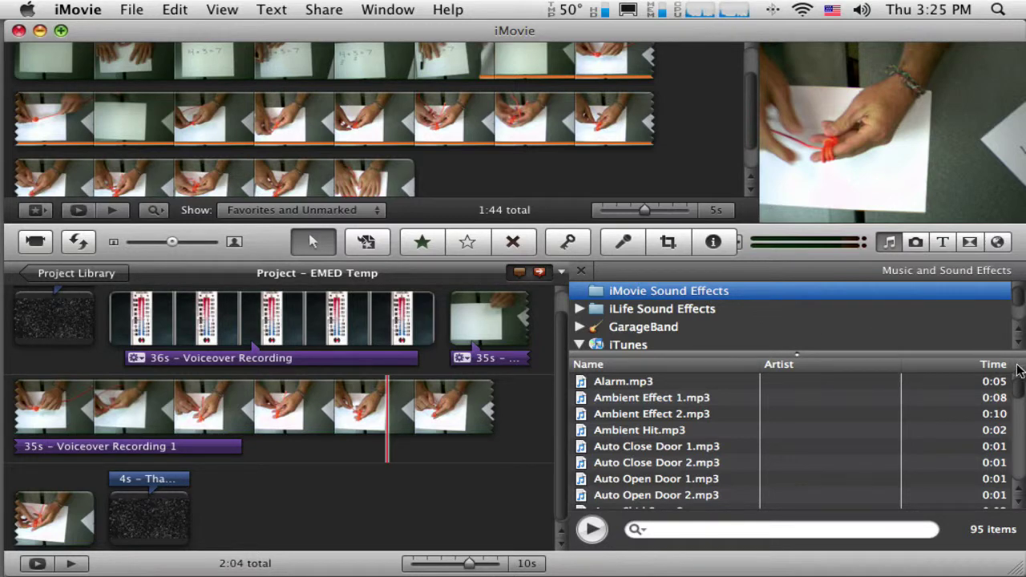
{"action": "scroll", "coordinate": [1018, 393], "scroll_direction": "down", "scroll_amount": 5}
{"action": "scroll", "coordinate": [1020, 425], "scroll_direction": "down", "scroll_amount": 20}
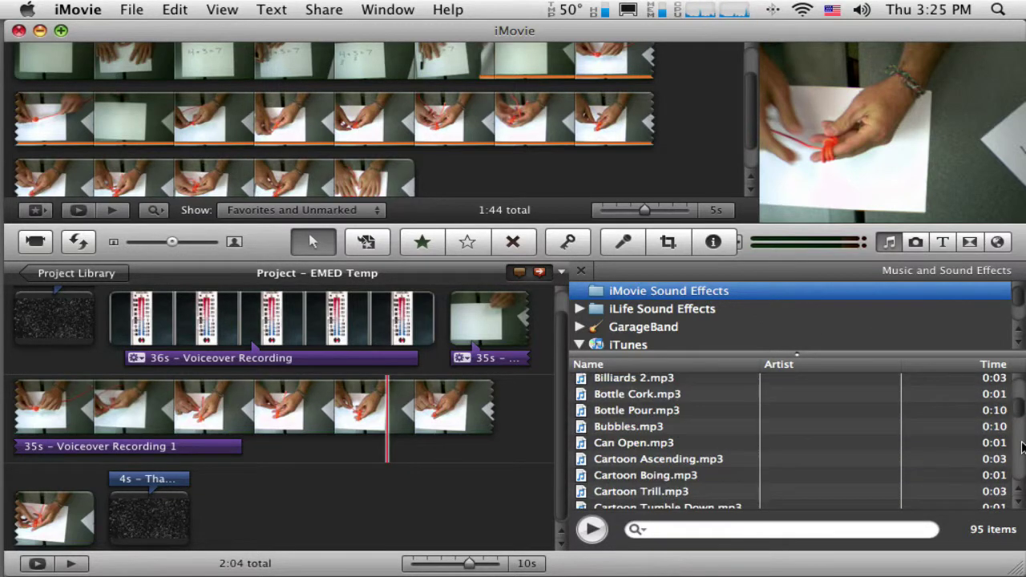
{"action": "scroll", "coordinate": [1023, 401], "scroll_direction": "up", "scroll_amount": 20}
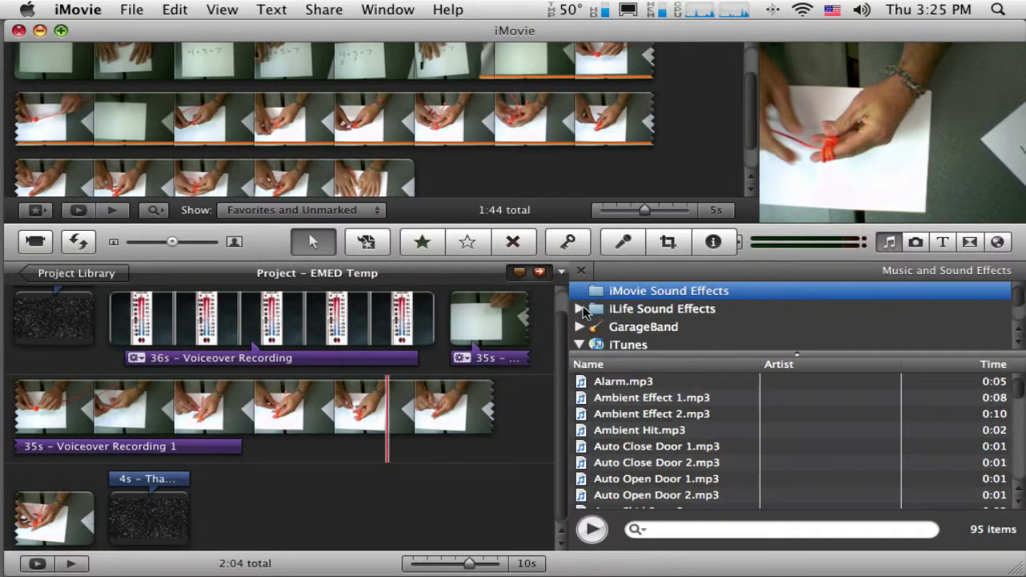
{"action": "left_click", "coordinate": [580, 310]}
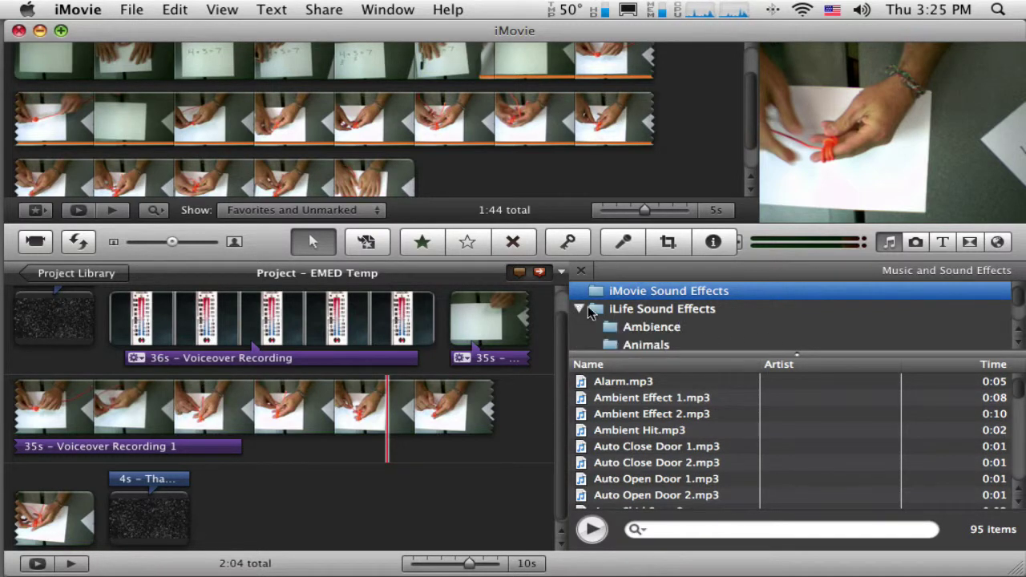
{"action": "scroll", "coordinate": [784, 327], "scroll_direction": "down", "scroll_amount": 5}
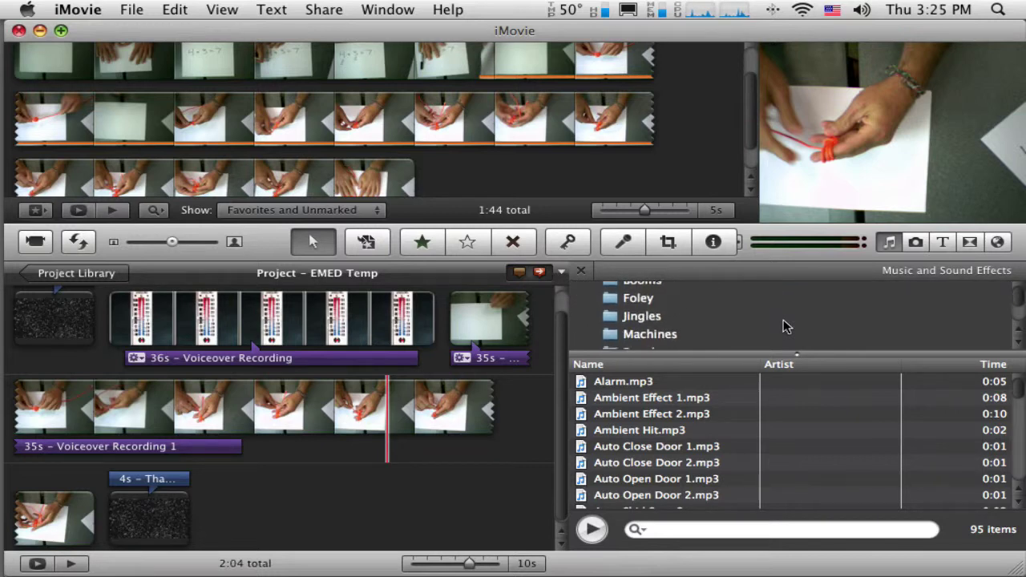
{"action": "scroll", "coordinate": [784, 326], "scroll_direction": "down", "scroll_amount": 5}
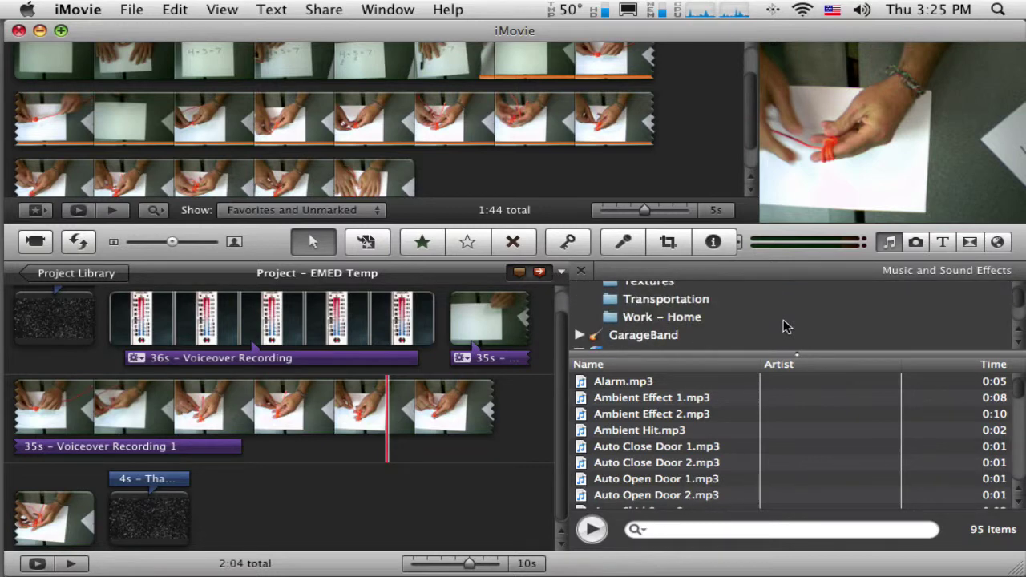
{"action": "scroll", "coordinate": [784, 326], "scroll_direction": "up", "scroll_amount": 4}
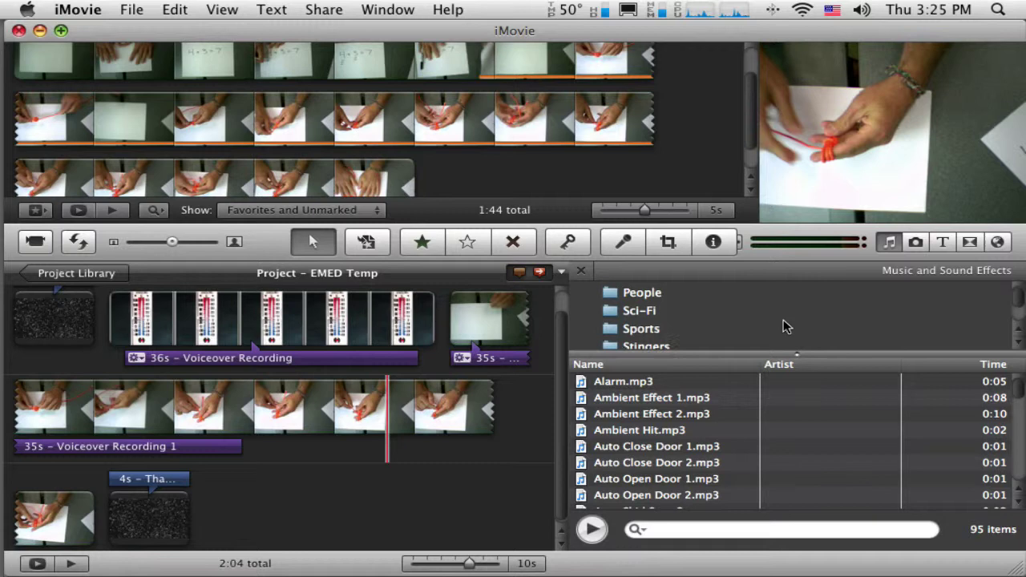
{"action": "scroll", "coordinate": [784, 319], "scroll_direction": "up", "scroll_amount": 2}
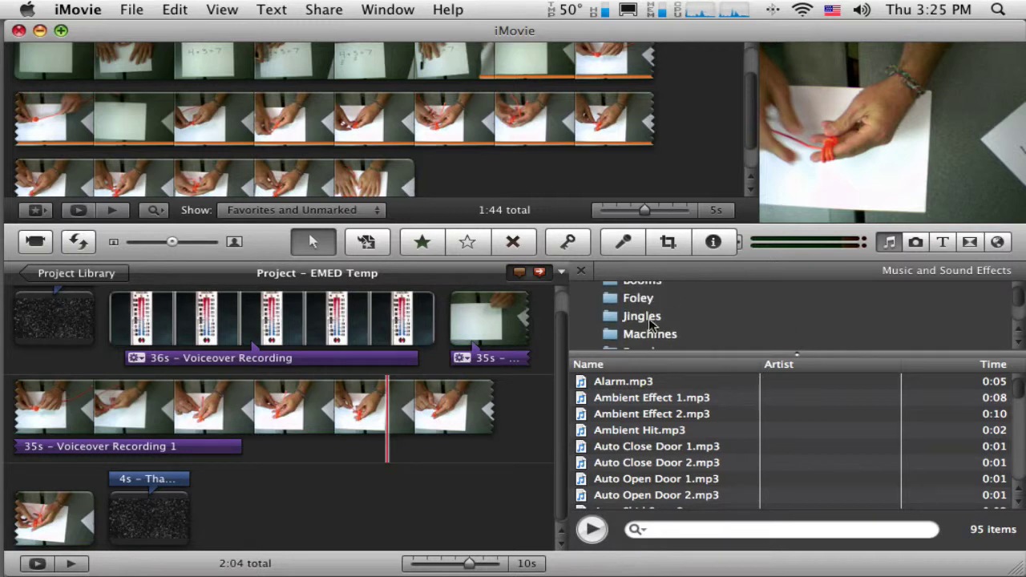
Open the Jingles folder and try the Breakbeat Short and Carousel jingles
{"action": "left_click", "coordinate": [649, 319]}
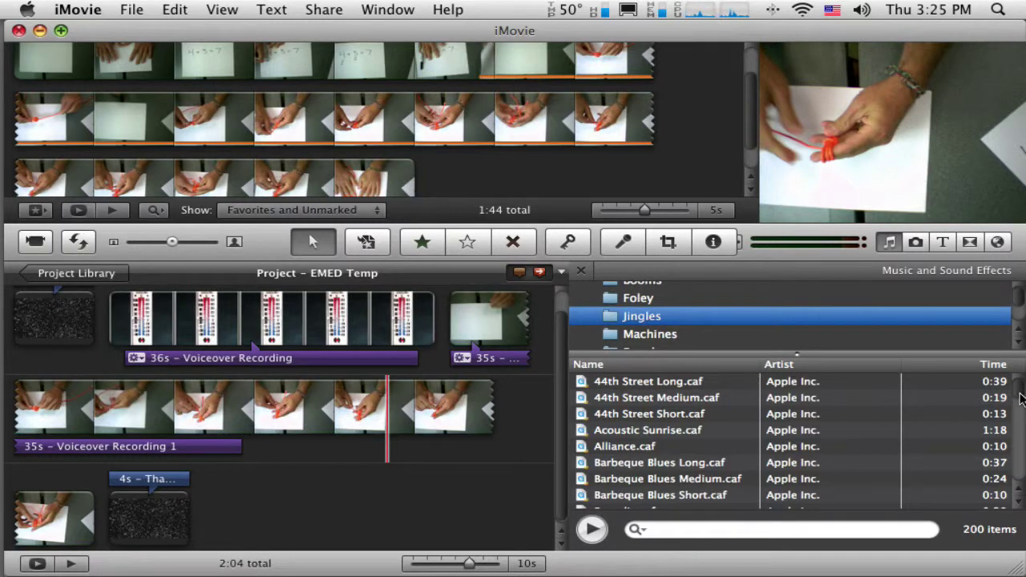
{"action": "scroll", "coordinate": [1020, 401], "scroll_direction": "down", "scroll_amount": 2}
{"action": "scroll", "coordinate": [1019, 400], "scroll_direction": "down", "scroll_amount": 3}
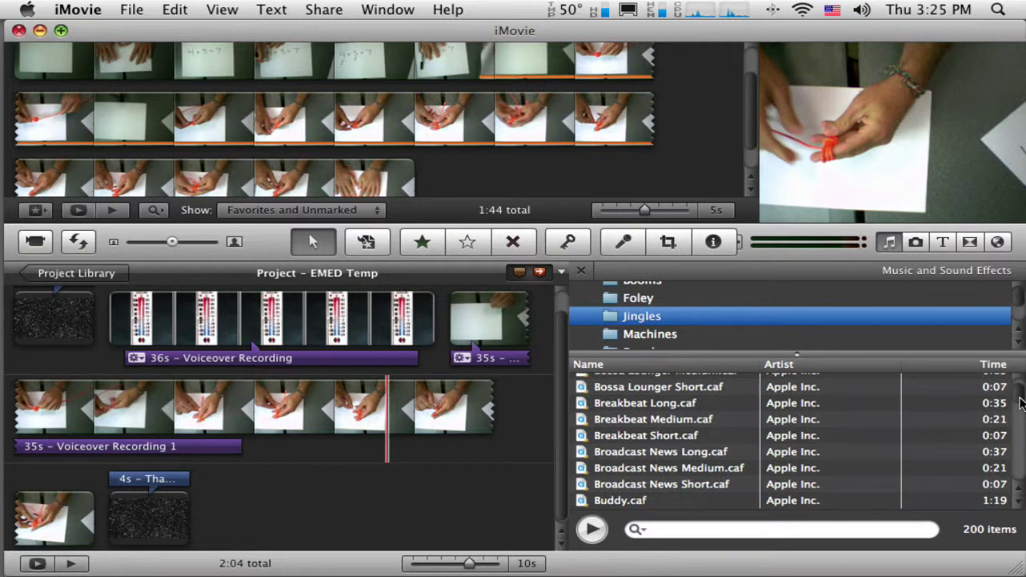
{"action": "left_click", "coordinate": [694, 436]}
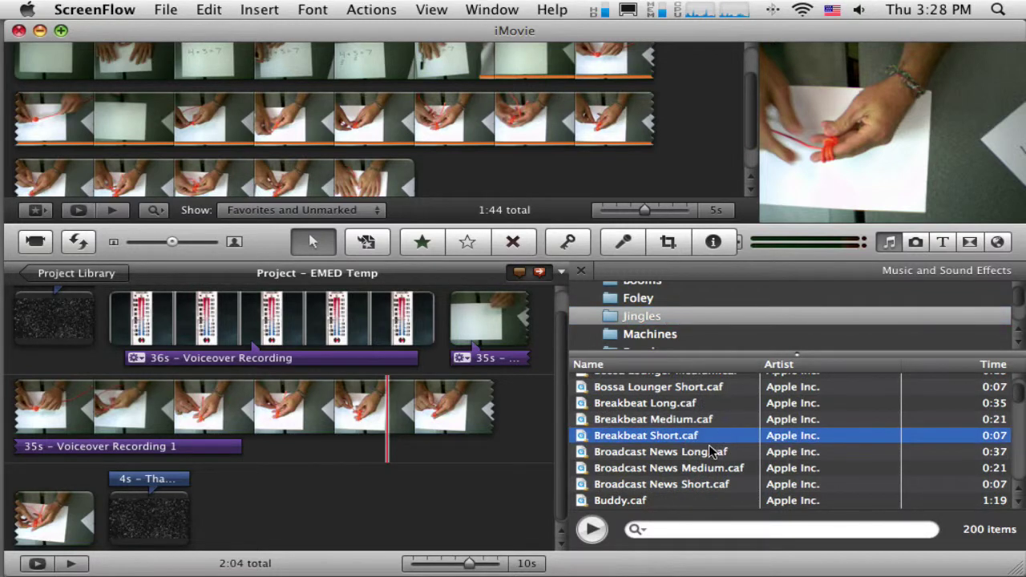
{"action": "left_click", "coordinate": [637, 439]}
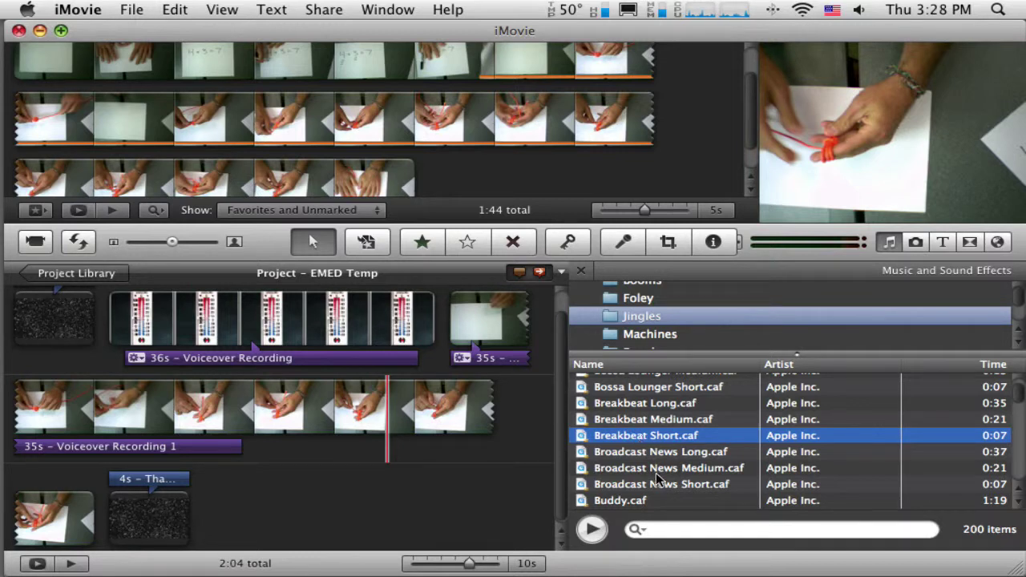
{"action": "scroll", "coordinate": [662, 485], "scroll_direction": "down", "scroll_amount": 1}
{"action": "scroll", "coordinate": [661, 484], "scroll_direction": "down", "scroll_amount": 4}
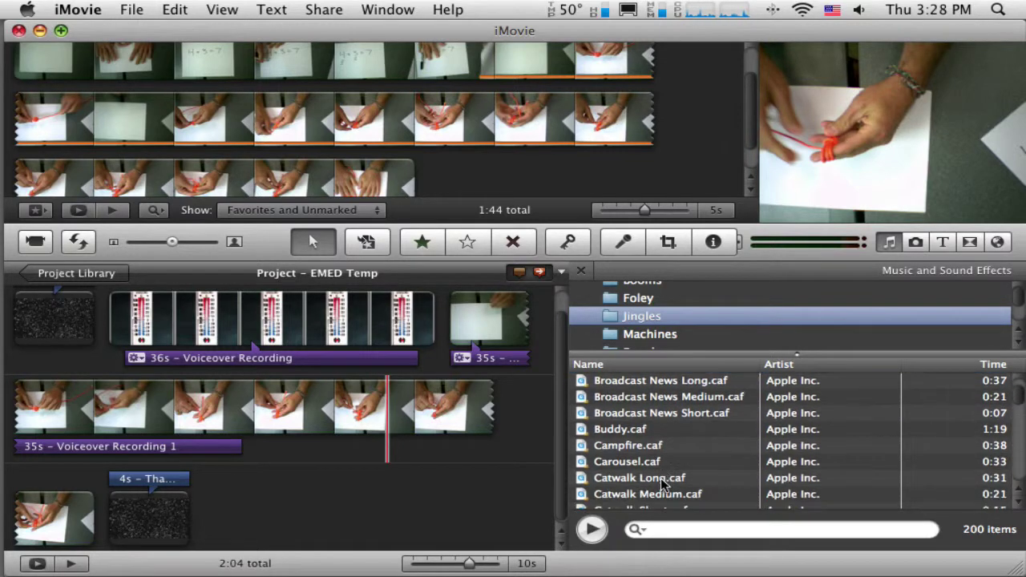
{"action": "scroll", "coordinate": [661, 483], "scroll_direction": "down", "scroll_amount": 2}
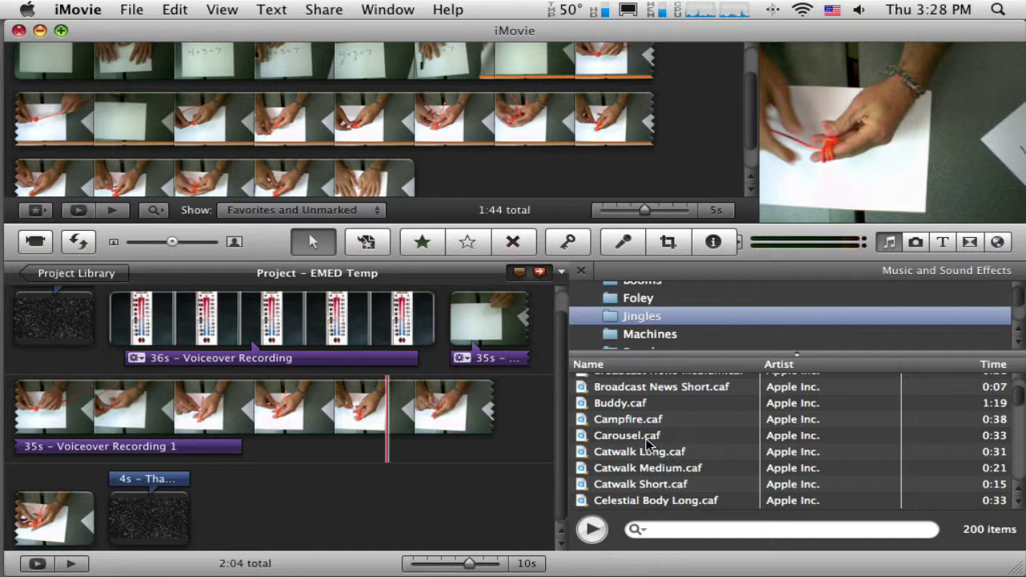
{"action": "left_click", "coordinate": [647, 438]}
{"action": "left_click", "coordinate": [605, 530]}
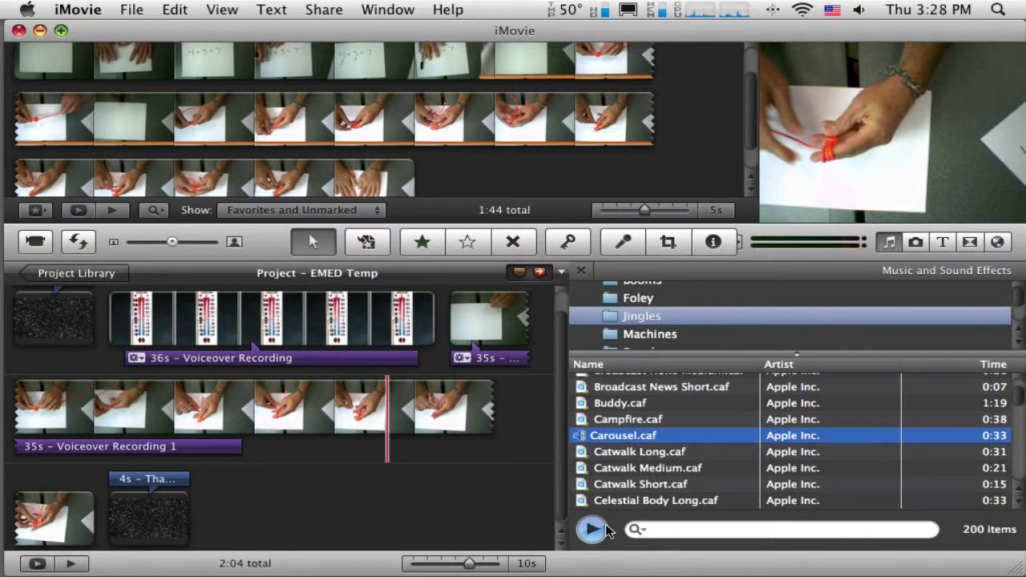
{"action": "left_click", "coordinate": [593, 529]}
Preview Collins Avenue Medium, Curtain Call Long and East Ender Short jingles
{"action": "scroll", "coordinate": [660, 439], "scroll_direction": "down", "scroll_amount": 6}
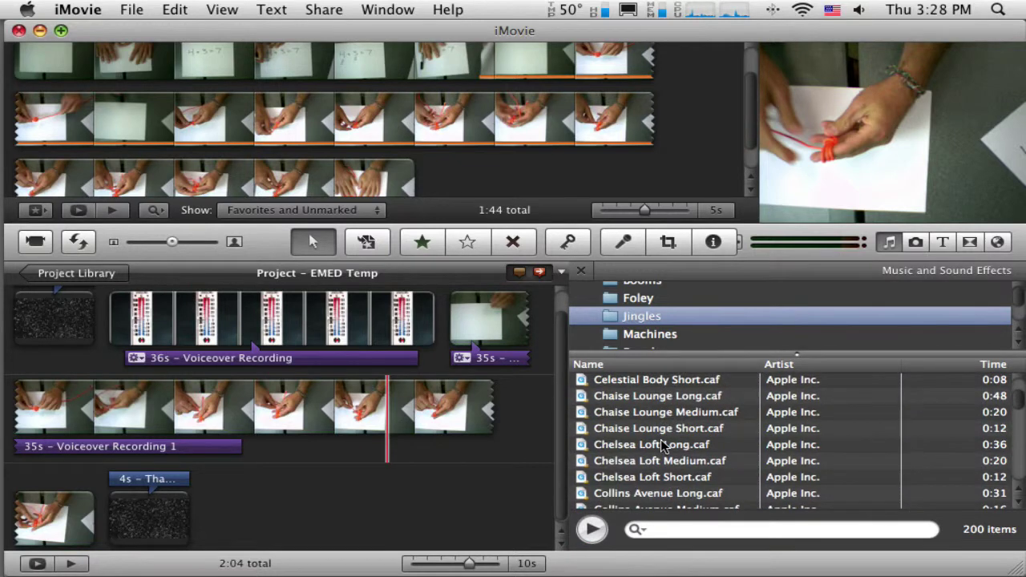
{"action": "left_click", "coordinate": [662, 422]}
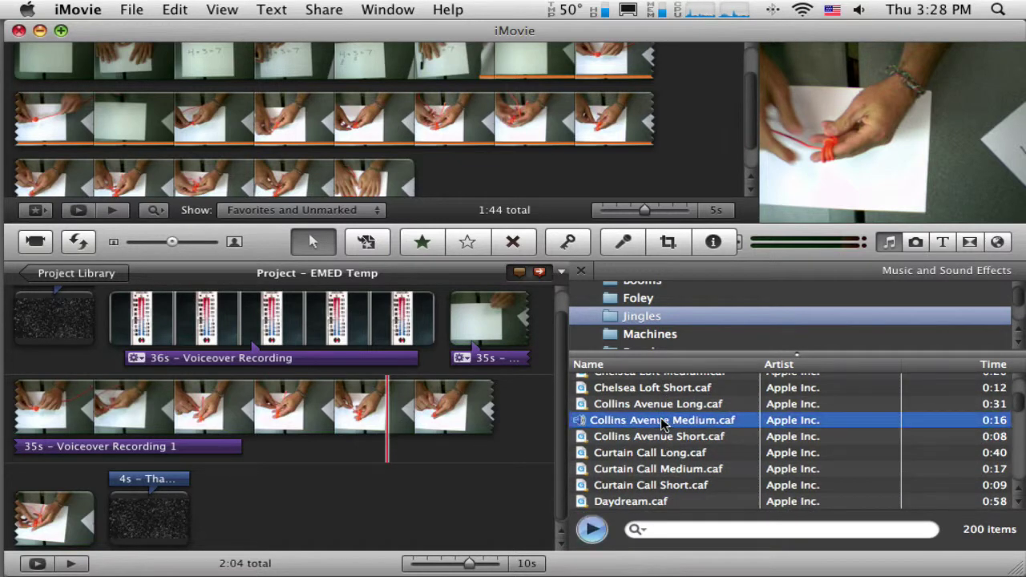
{"action": "left_click", "coordinate": [662, 453]}
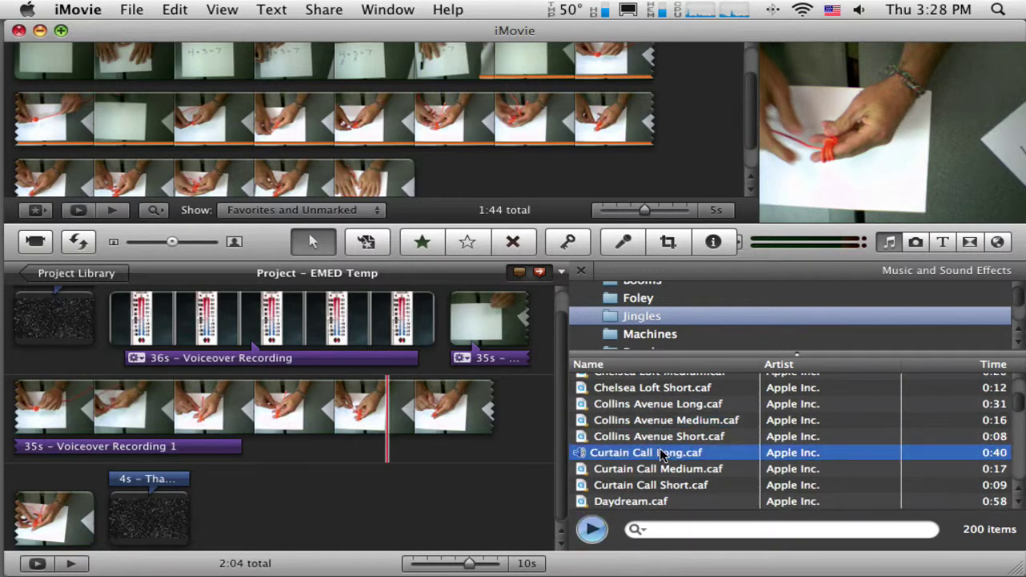
{"action": "scroll", "coordinate": [662, 455], "scroll_direction": "down", "scroll_amount": 3}
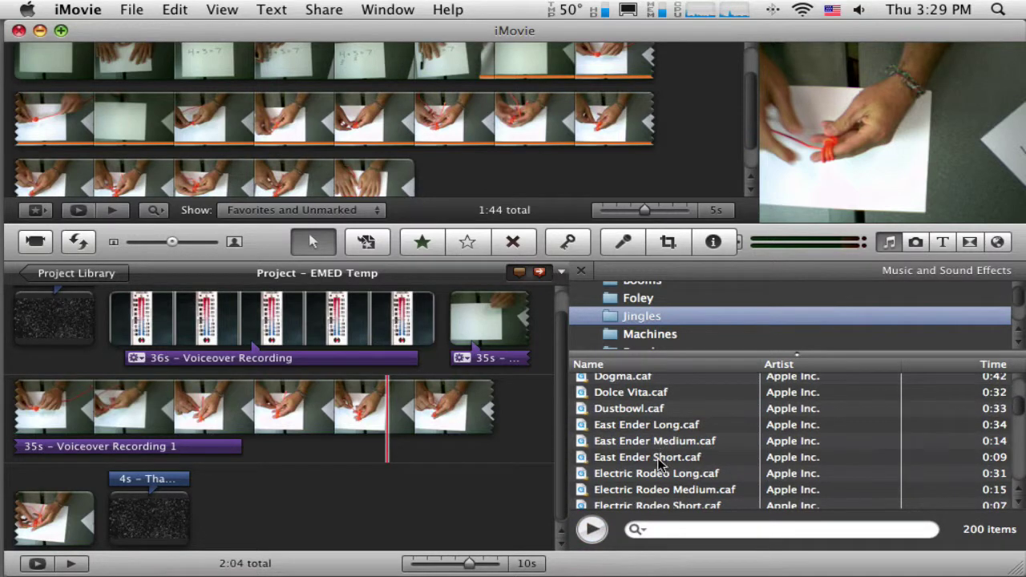
{"action": "left_click", "coordinate": [659, 458]}
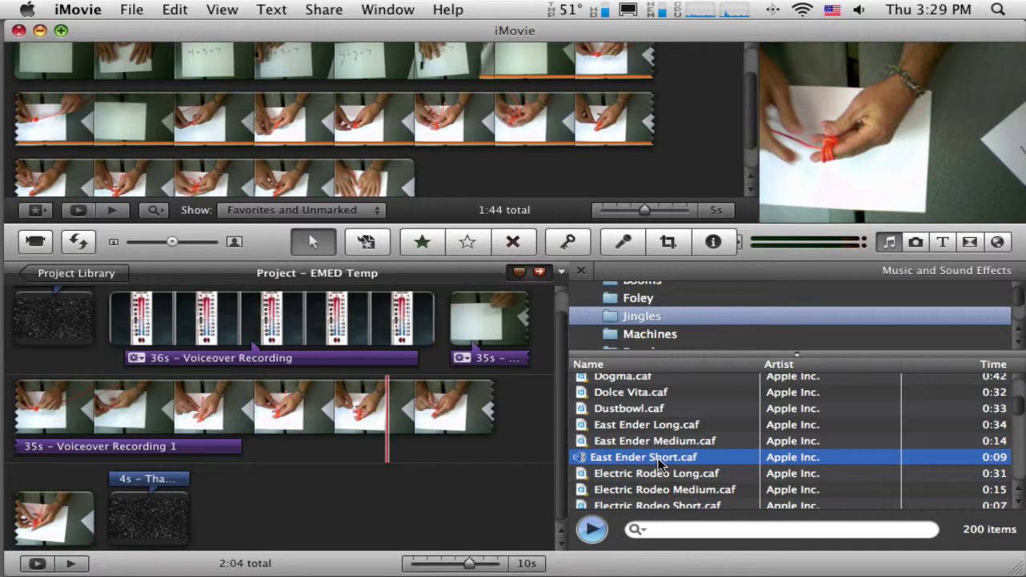
{"action": "left_click", "coordinate": [659, 463]}
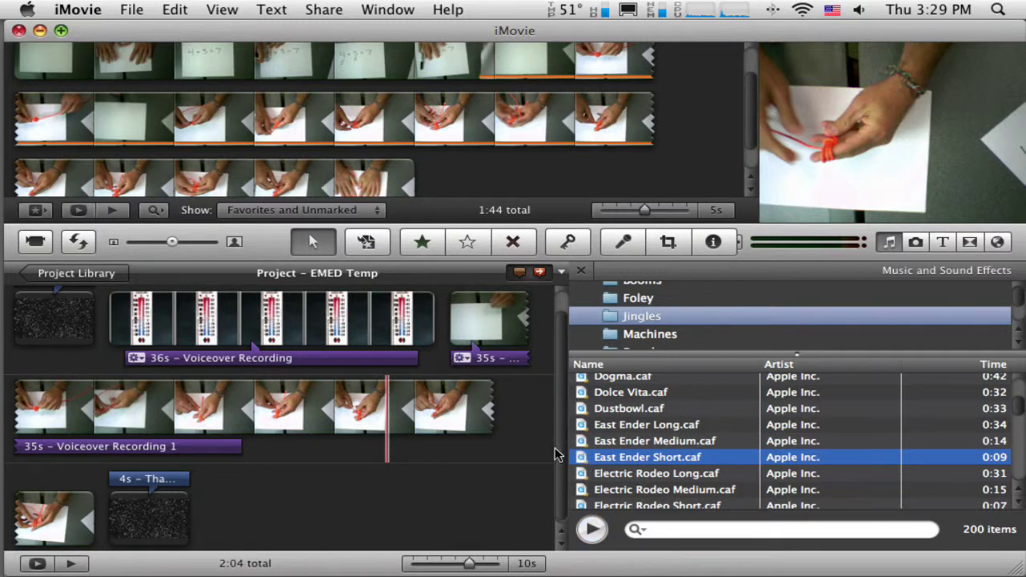
Place East Ender Short under the opening title, close the sound browser, and align it to the start
{"action": "left_click_drag", "start_coordinate": [559, 454], "coordinate": [32, 325]}
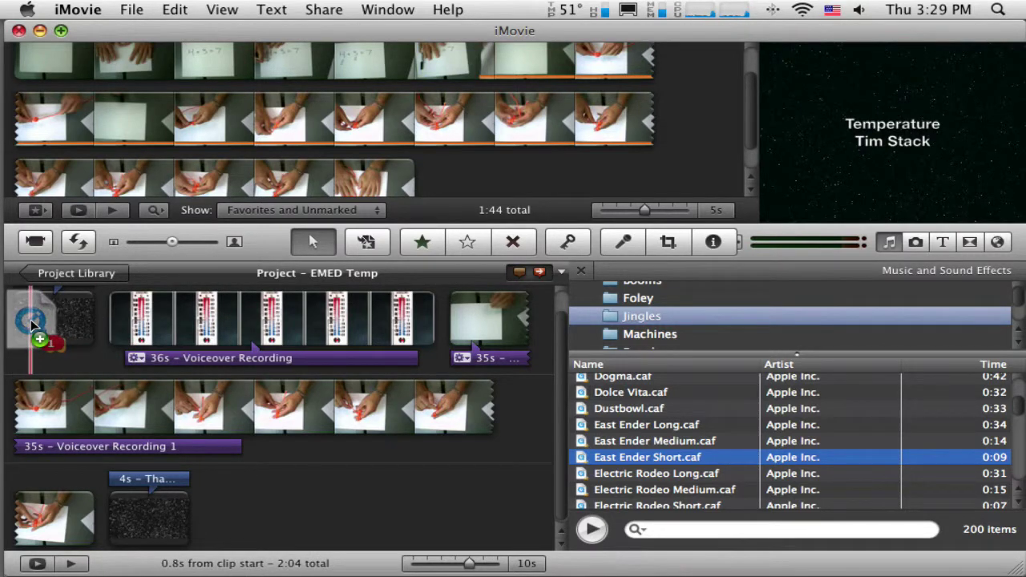
{"action": "left_click_drag", "start_coordinate": [32, 325], "coordinate": [486, 517]}
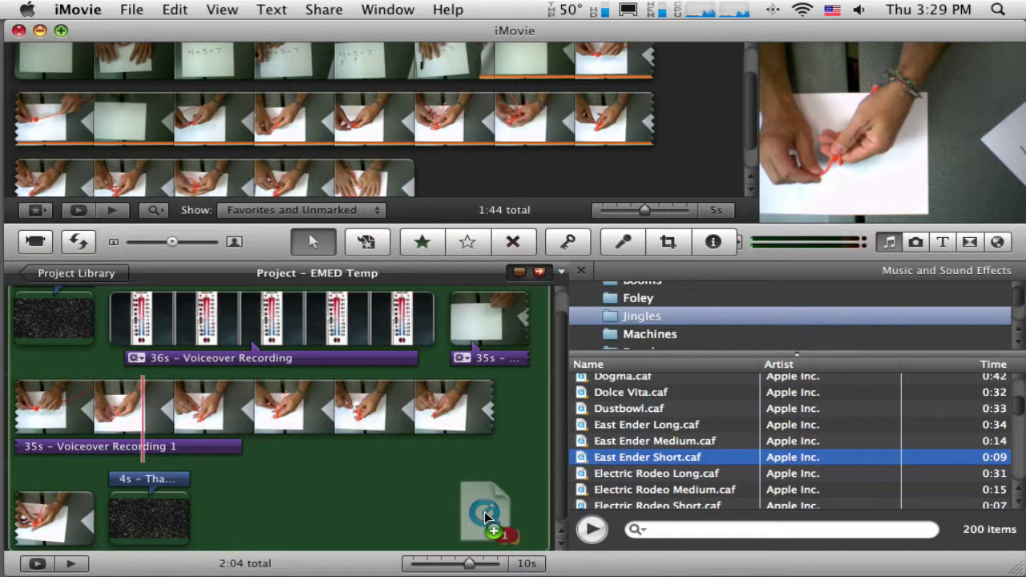
{"action": "left_click_drag", "start_coordinate": [485, 518], "coordinate": [46, 329]}
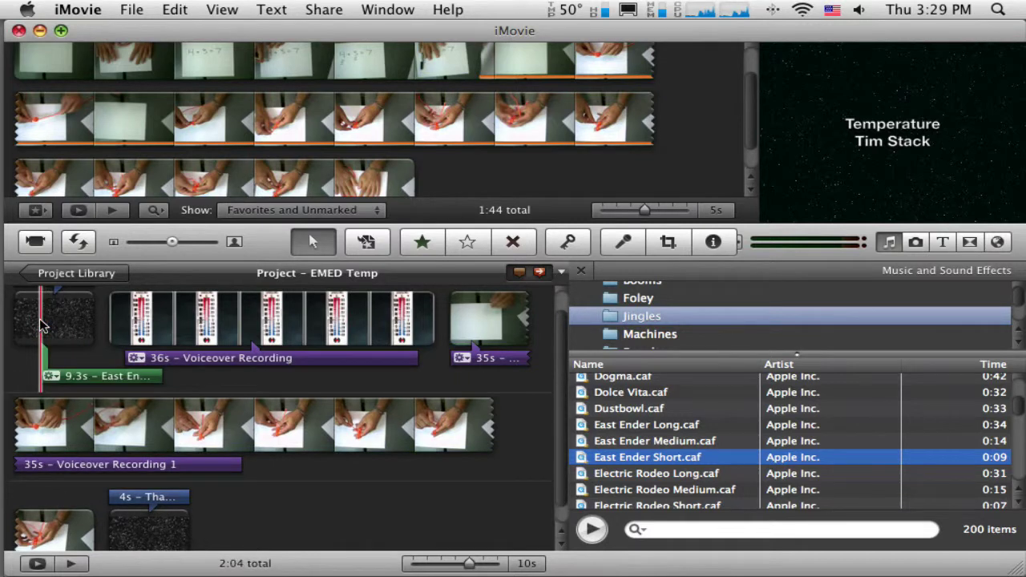
{"action": "left_click", "coordinate": [582, 272]}
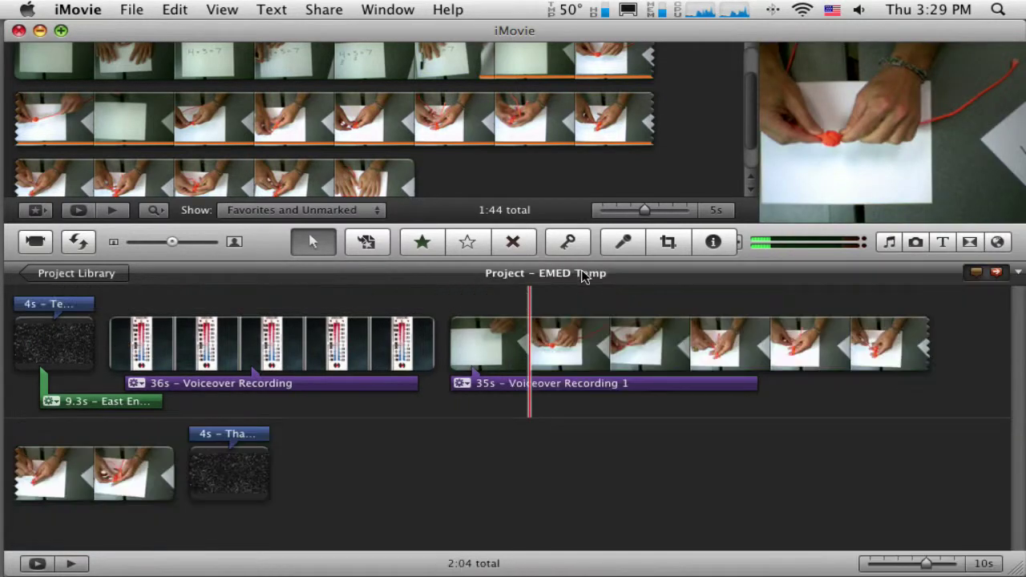
{"action": "left_click", "coordinate": [124, 401]}
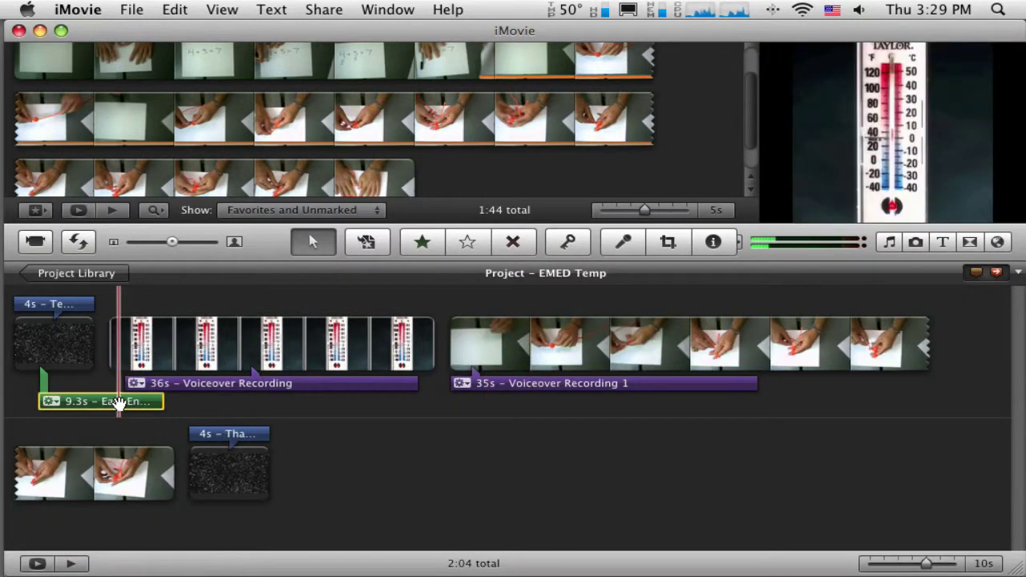
{"action": "left_click_drag", "start_coordinate": [120, 402], "coordinate": [105, 403]}
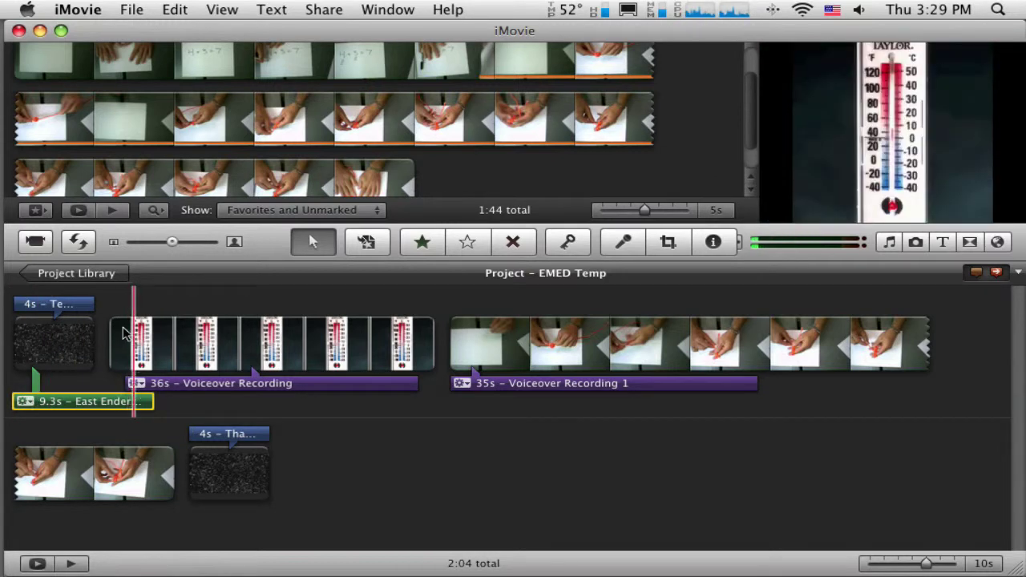
Give the East Ender jingle a manual 1.5-second fade-out in its audio settings
{"action": "left_click", "coordinate": [24, 402]}
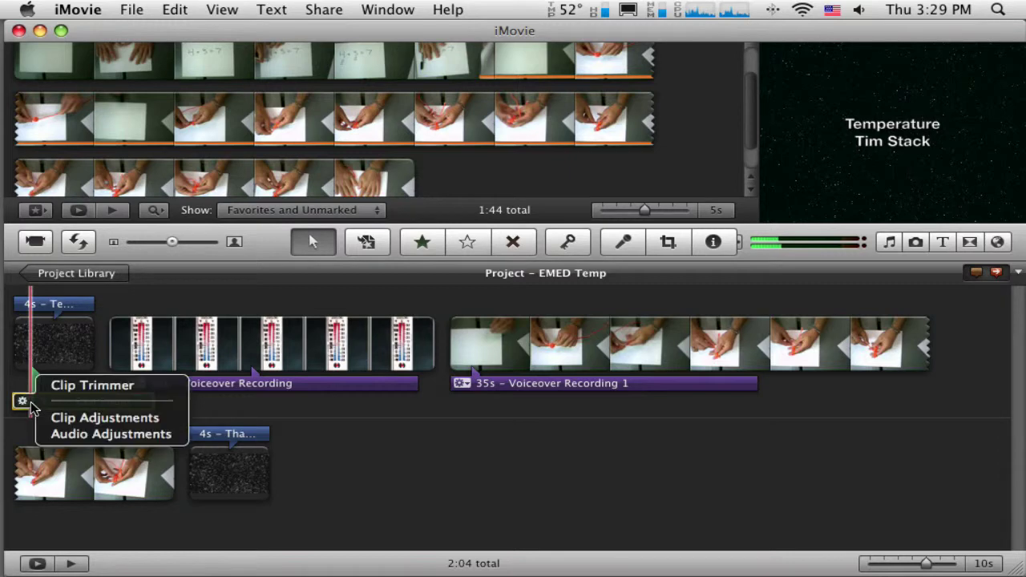
{"action": "left_click", "coordinate": [71, 434]}
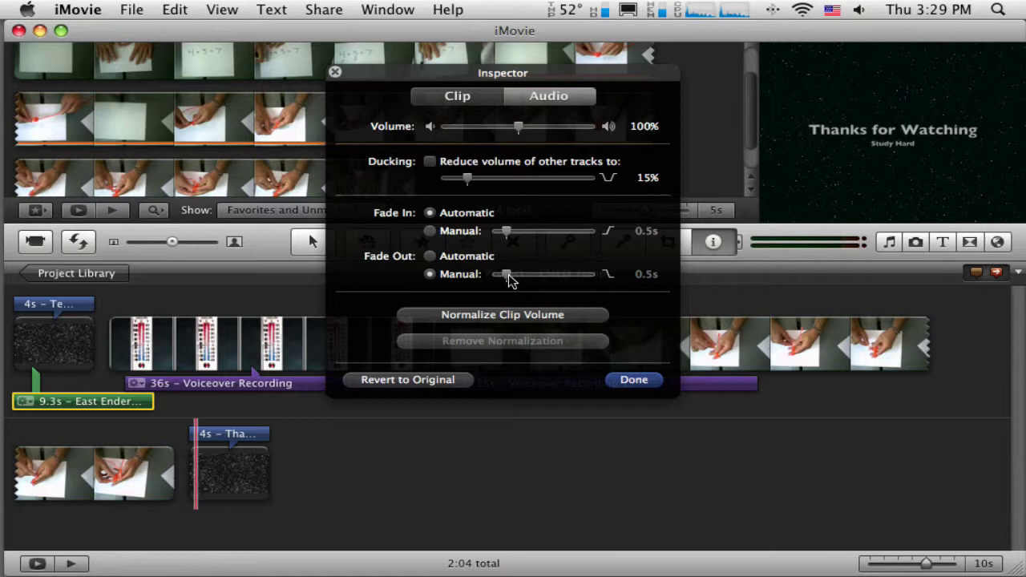
{"action": "left_click_drag", "start_coordinate": [509, 277], "coordinate": [521, 278]}
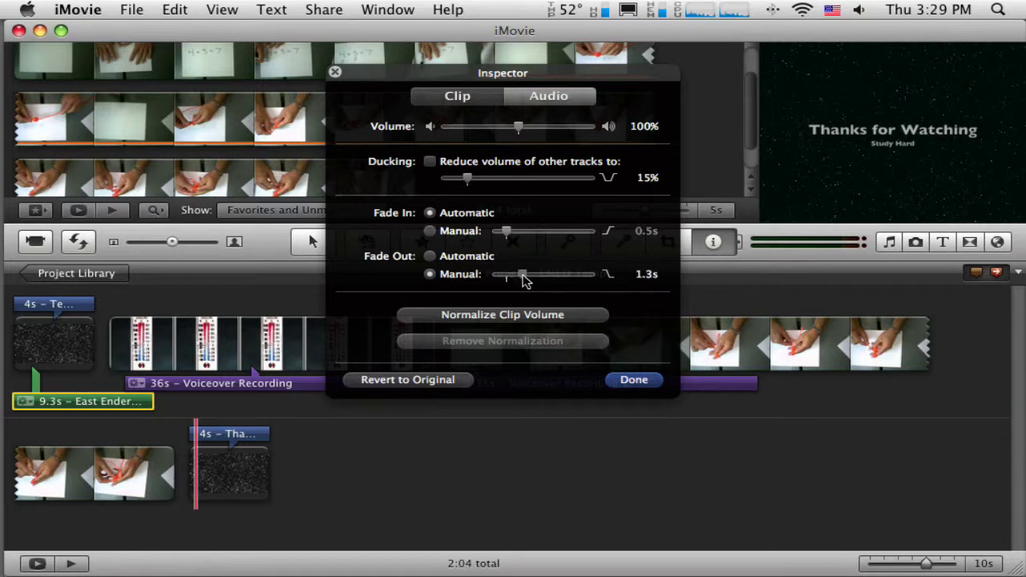
{"action": "left_click", "coordinate": [632, 381]}
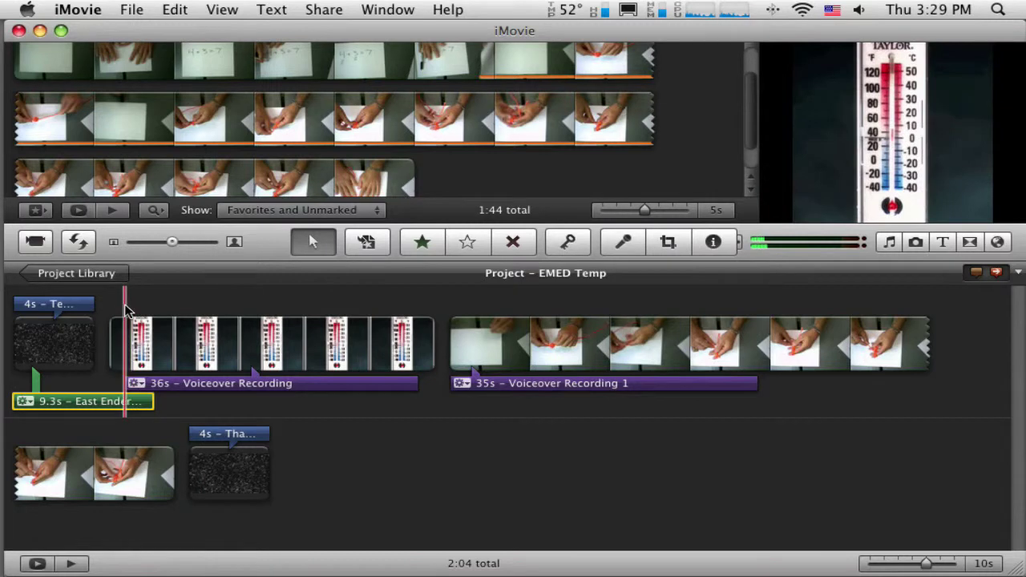
Play back the opening jingle, nudge the clip left, and open its action menu
{"action": "key", "text": "space"}
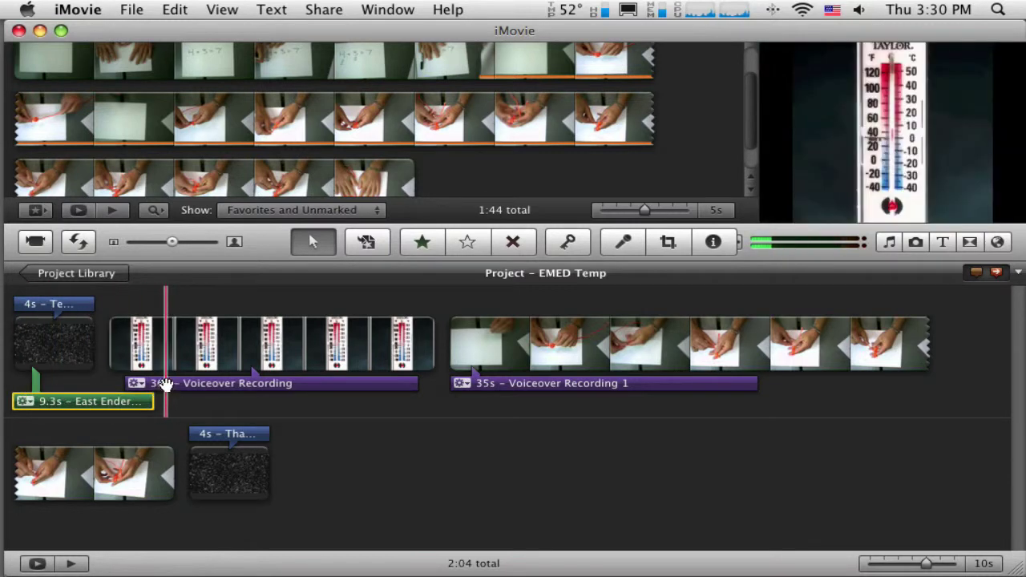
{"action": "key", "text": "space"}
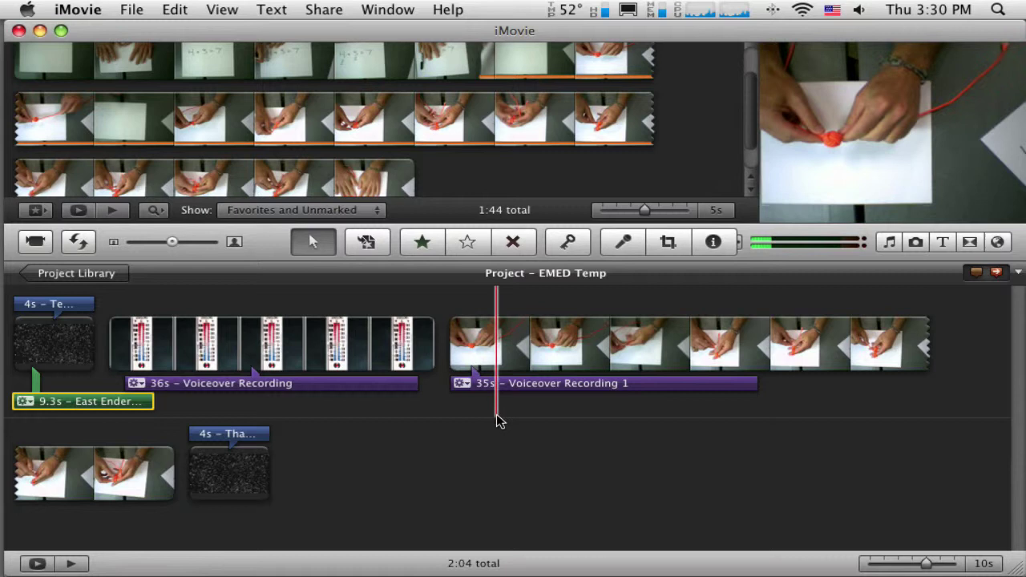
{"action": "left_click", "coordinate": [885, 448]}
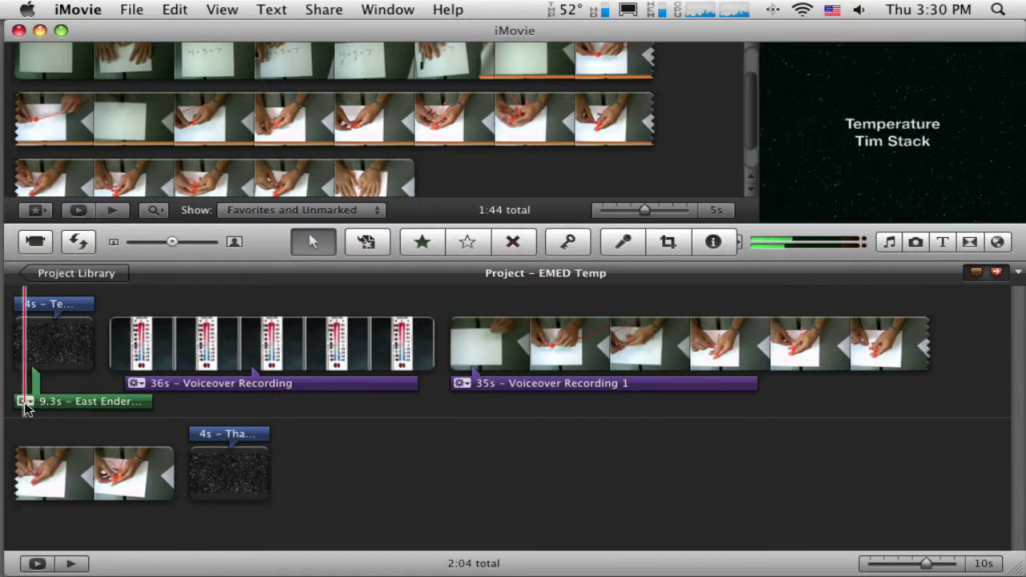
{"action": "mouse_move", "coordinate": [60, 402]}
{"action": "left_mouse_down"}
{"action": "mouse_move", "coordinate": [124, 401]}
{"action": "mouse_move", "coordinate": [50, 401]}
{"action": "mouse_move", "coordinate": [367, 403]}
{"action": "mouse_move", "coordinate": [49, 403]}
{"action": "left_mouse_up"}
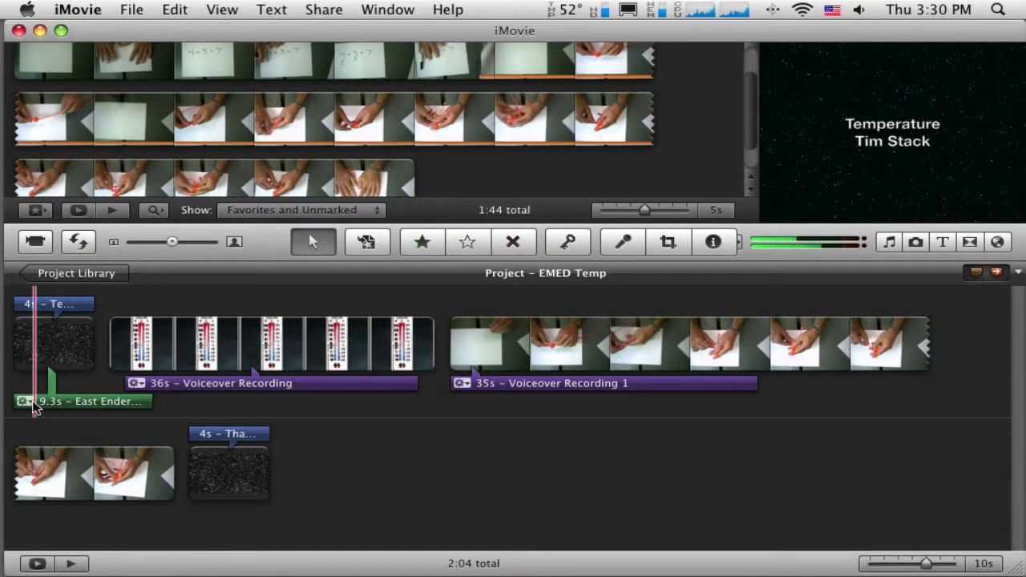
{"action": "left_click", "coordinate": [25, 402]}
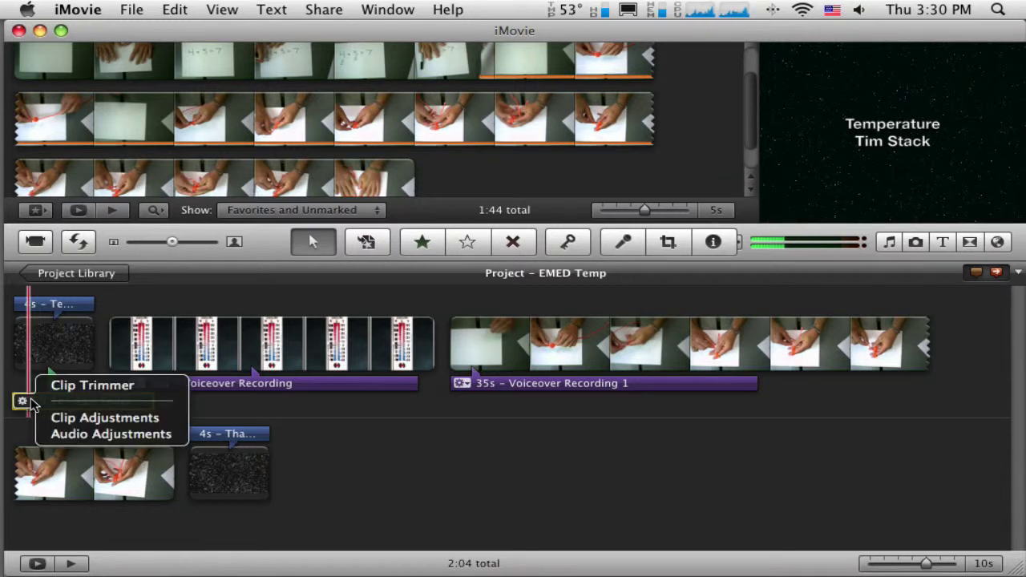
Trim the East Ender jingle to 6.4 seconds, then extend it back to 9.3 seconds
{"action": "left_click", "coordinate": [79, 383]}
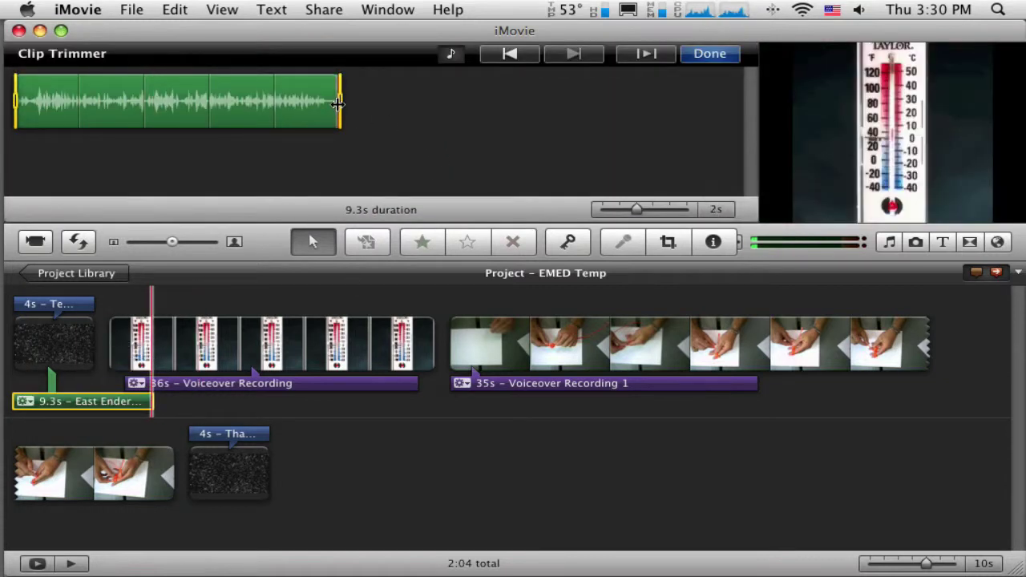
{"action": "left_click_drag", "start_coordinate": [339, 97], "coordinate": [241, 103]}
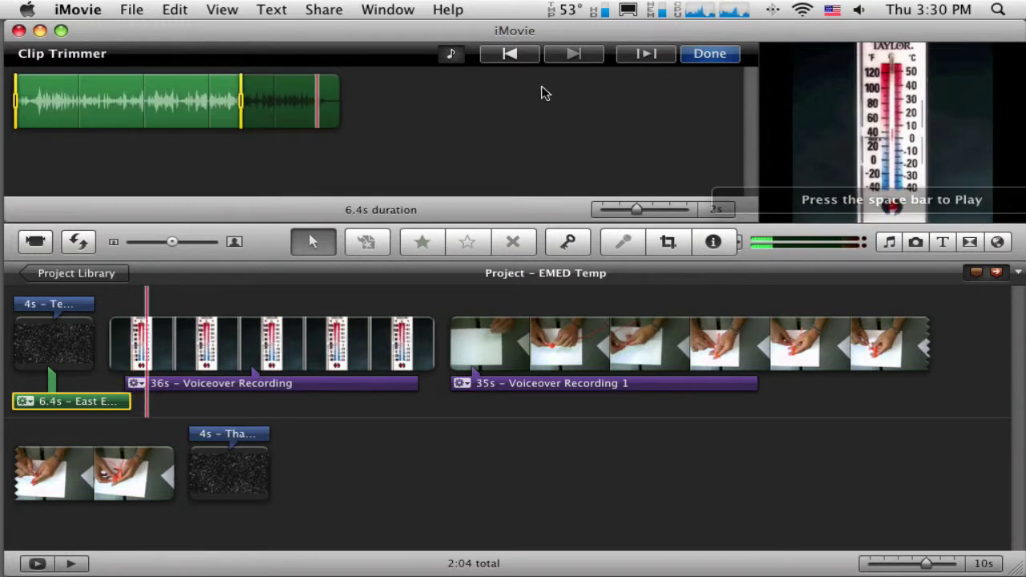
{"action": "left_click", "coordinate": [716, 58]}
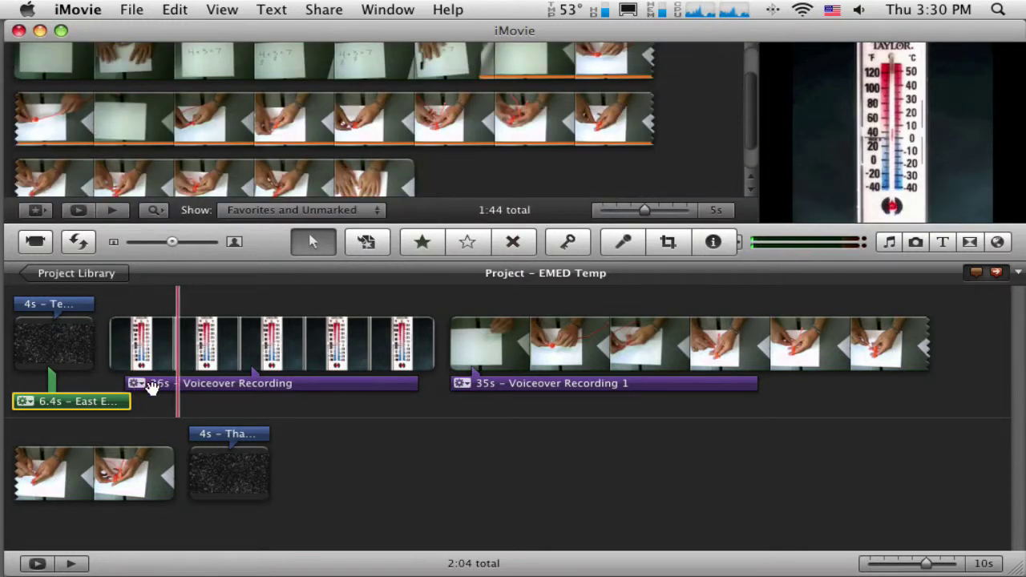
{"action": "left_click", "coordinate": [161, 408]}
{"action": "left_click_drag", "start_coordinate": [123, 403], "coordinate": [168, 407]}
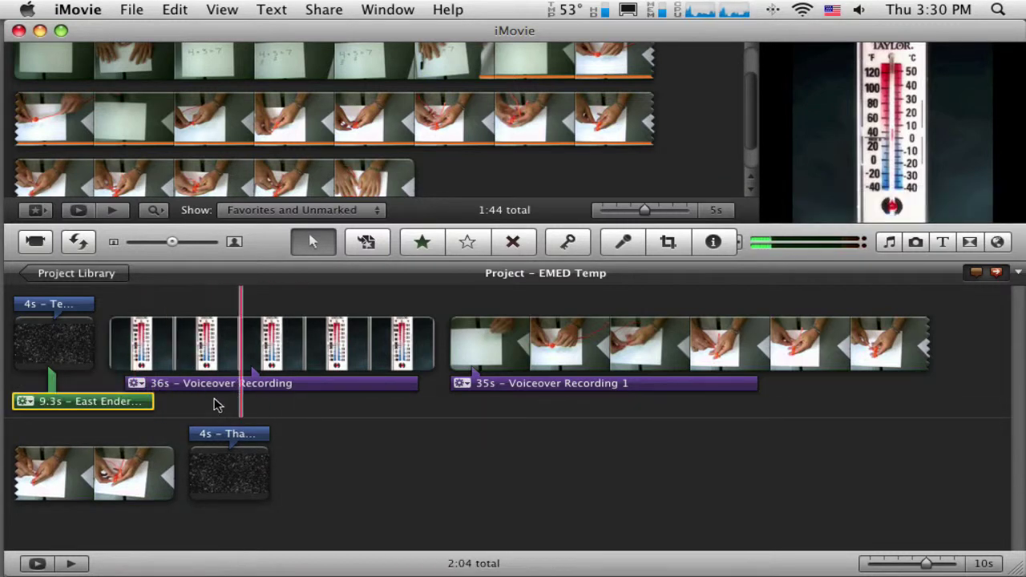
{"action": "left_click", "coordinate": [279, 406]}
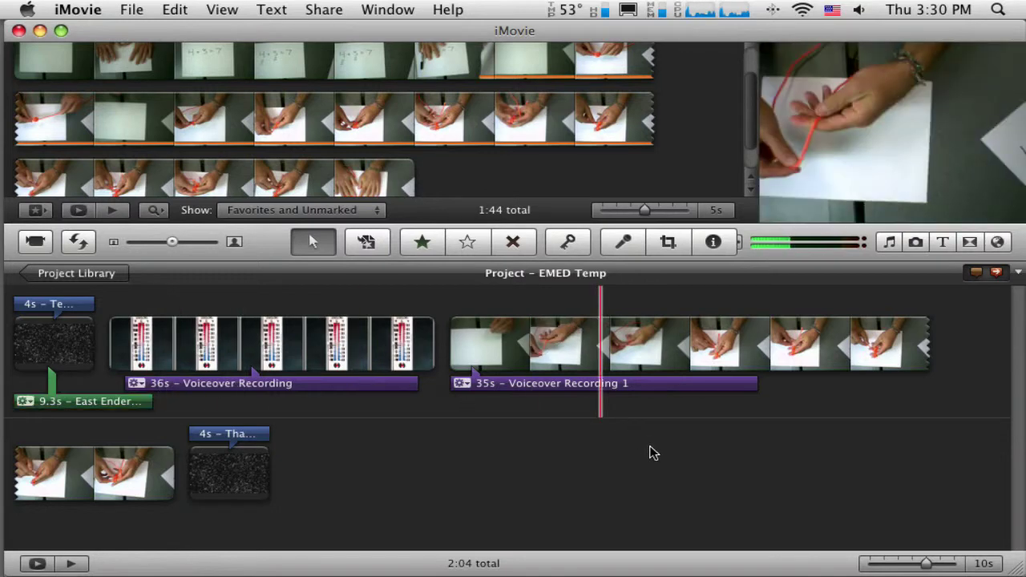
Add a second 8.1s East Ender Short jingle under the last hands clip and end title, then preview it
{"action": "left_click", "coordinate": [891, 244]}
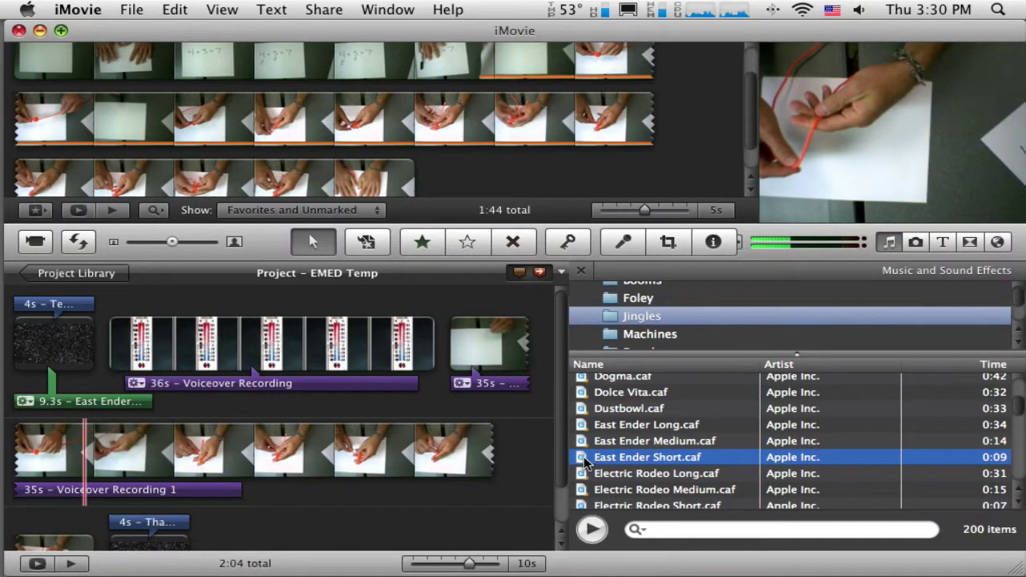
{"action": "left_click_drag", "start_coordinate": [584, 457], "coordinate": [412, 519]}
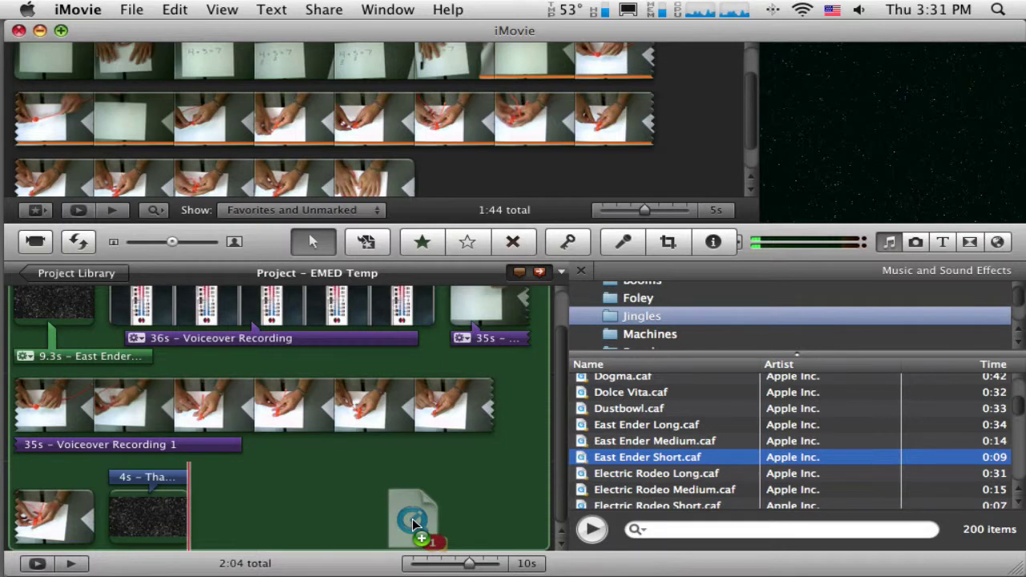
{"action": "left_click_drag", "start_coordinate": [414, 523], "coordinate": [127, 510]}
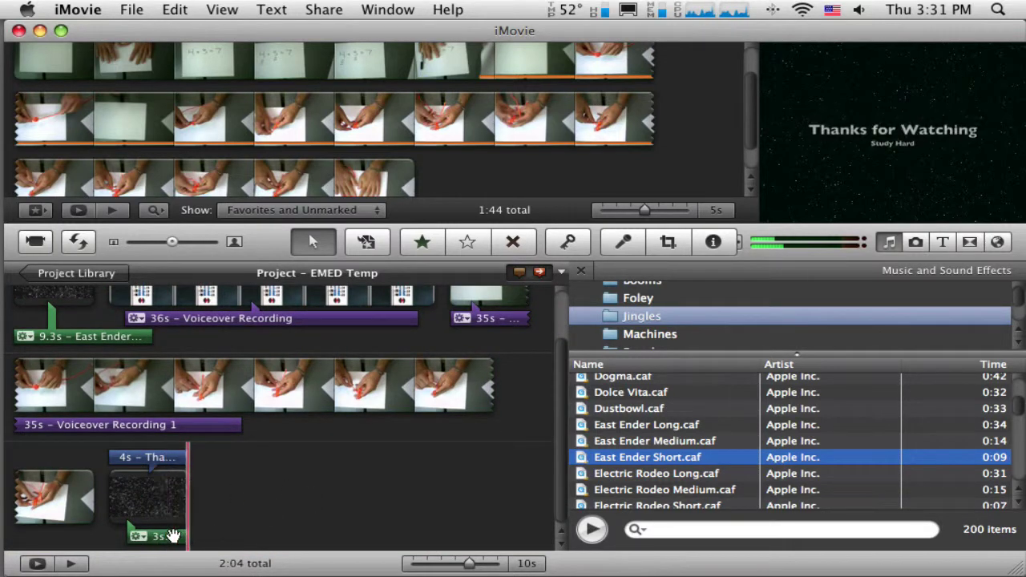
{"action": "left_click_drag", "start_coordinate": [160, 533], "coordinate": [189, 540]}
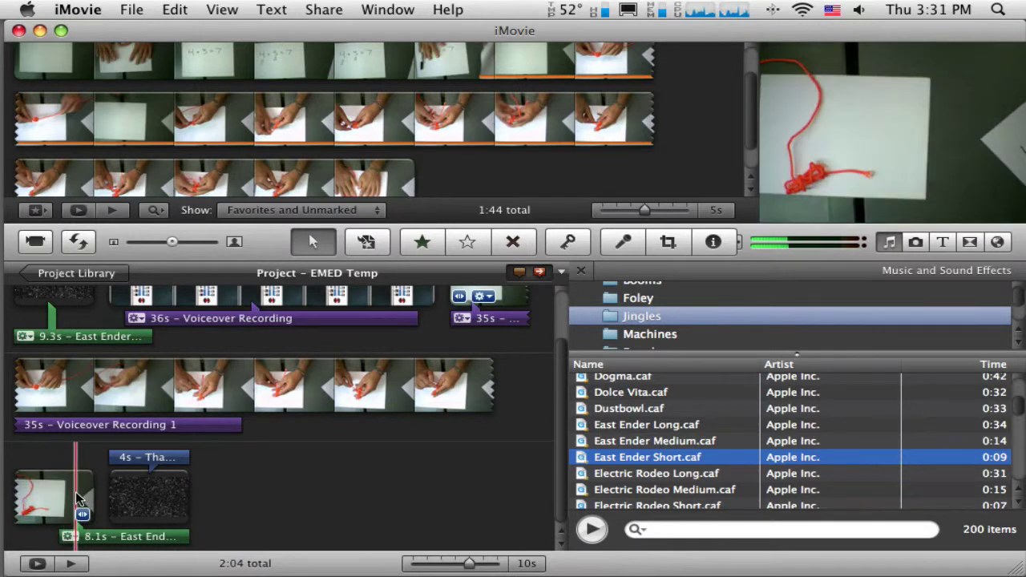
{"action": "key", "text": "space"}
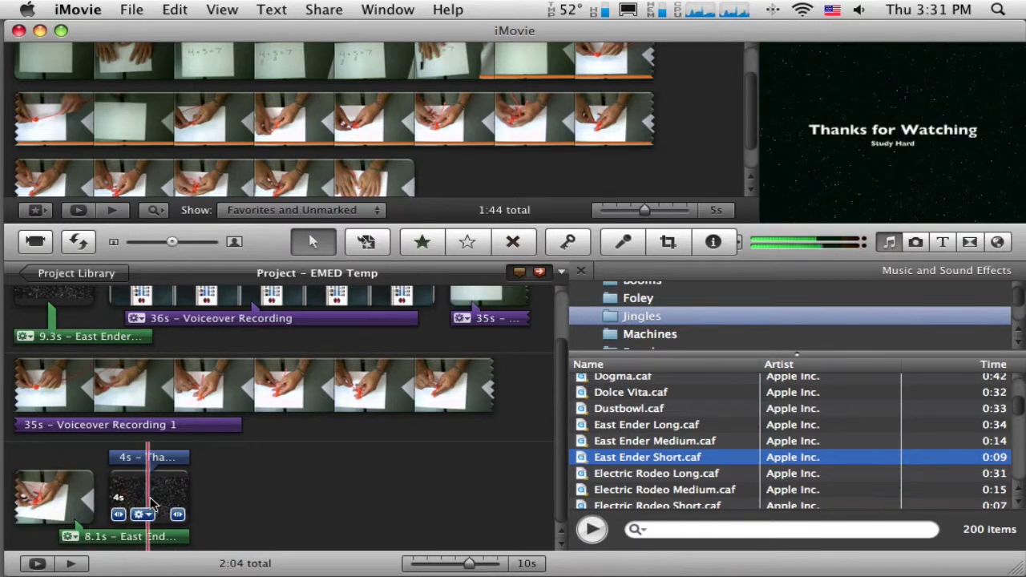
{"action": "key", "text": "space"}
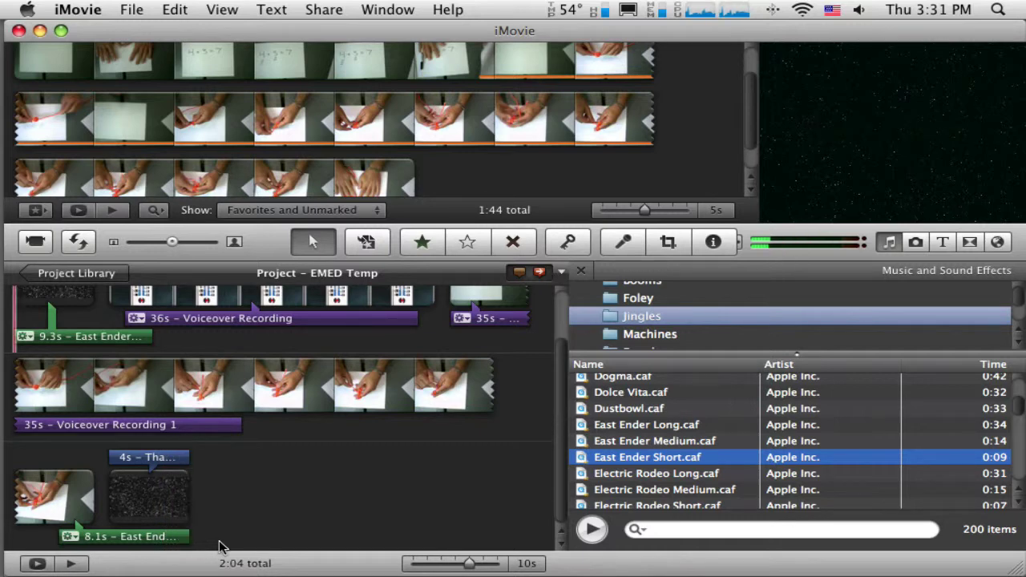
Give the 8.1s outro East Ender jingle 1.8s fade-in and fade-out at 68% volume, then close the sound library
{"action": "scroll", "coordinate": [155, 545], "scroll_direction": "down", "scroll_amount": 3}
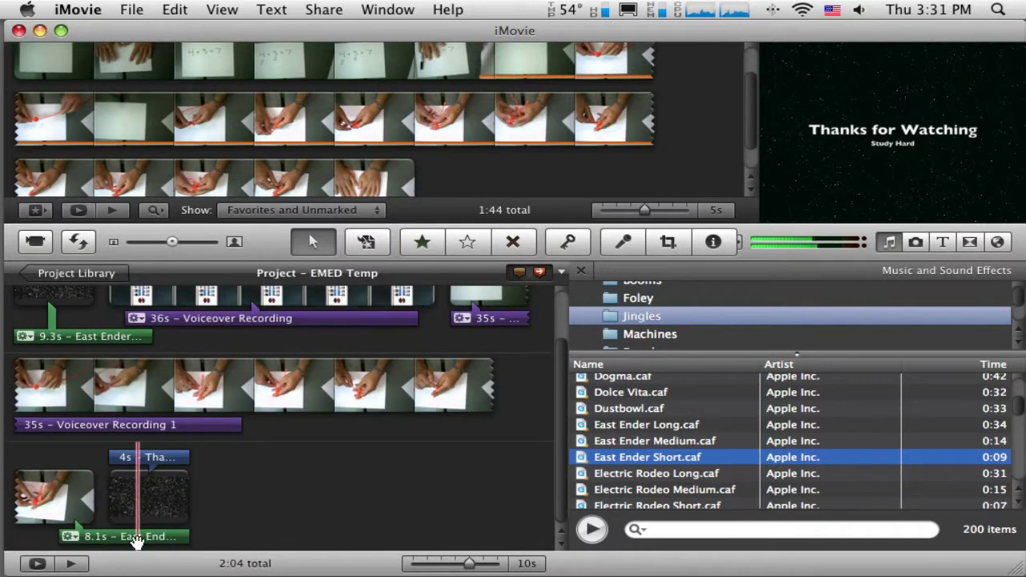
{"action": "left_click", "coordinate": [140, 537]}
{"action": "left_click", "coordinate": [67, 536]}
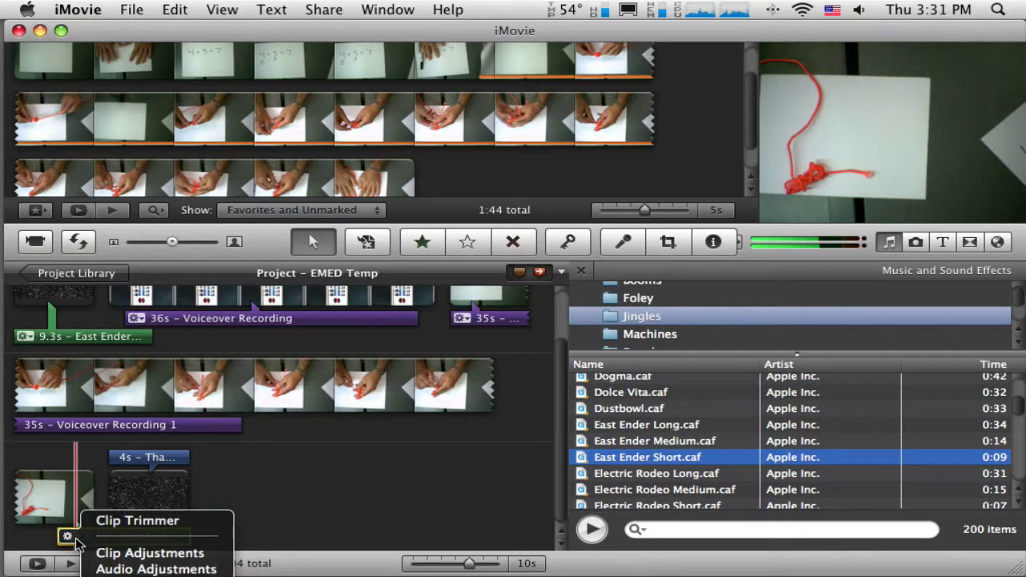
{"action": "left_click", "coordinate": [118, 569]}
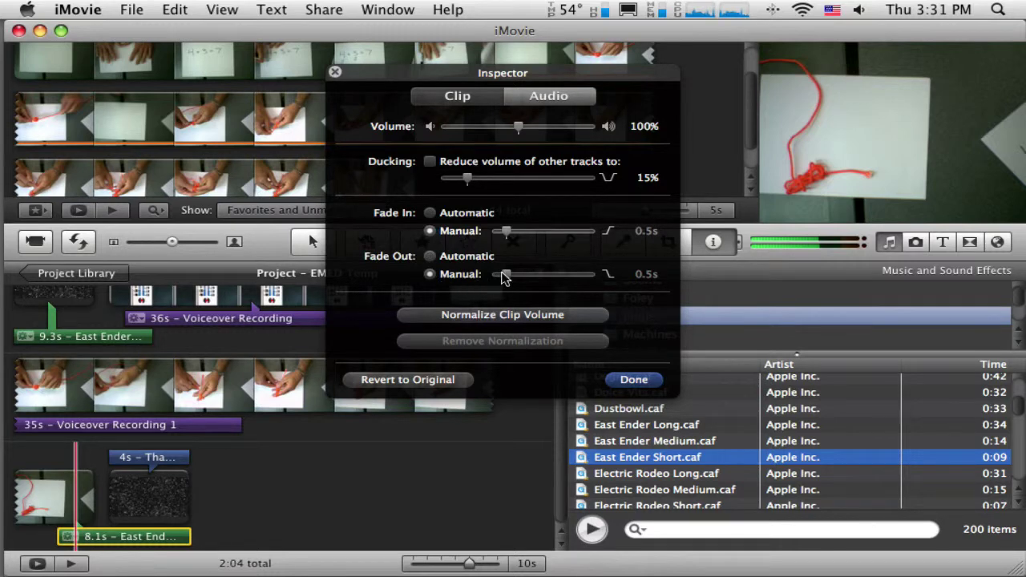
{"action": "left_click_drag", "start_coordinate": [503, 276], "coordinate": [535, 278]}
{"action": "left_click_drag", "start_coordinate": [507, 231], "coordinate": [530, 232]}
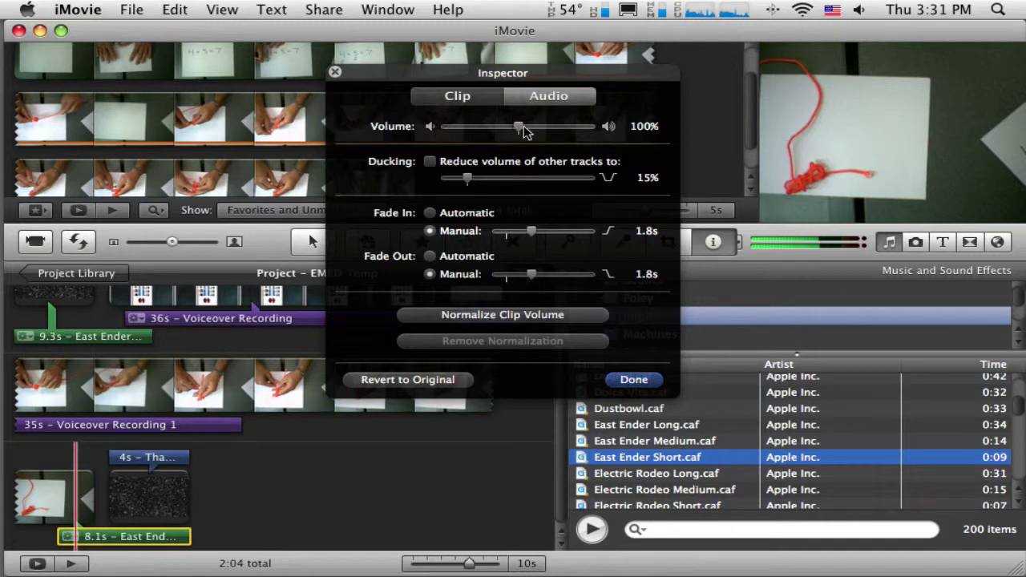
{"action": "left_click_drag", "start_coordinate": [525, 131], "coordinate": [497, 132]}
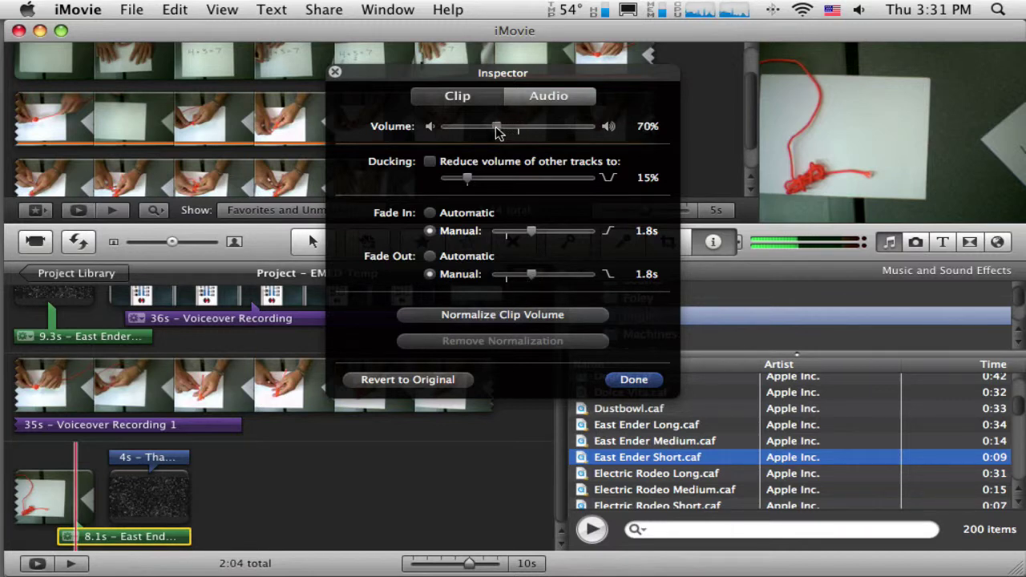
{"action": "left_click", "coordinate": [633, 380]}
{"action": "key", "text": "super+1"}
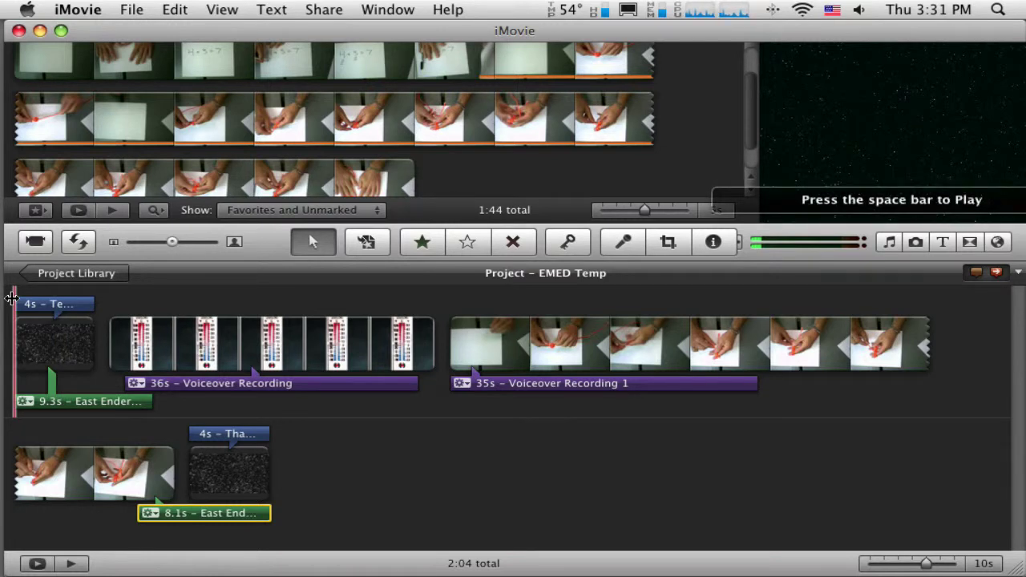
{"action": "left_click", "coordinate": [744, 384]}
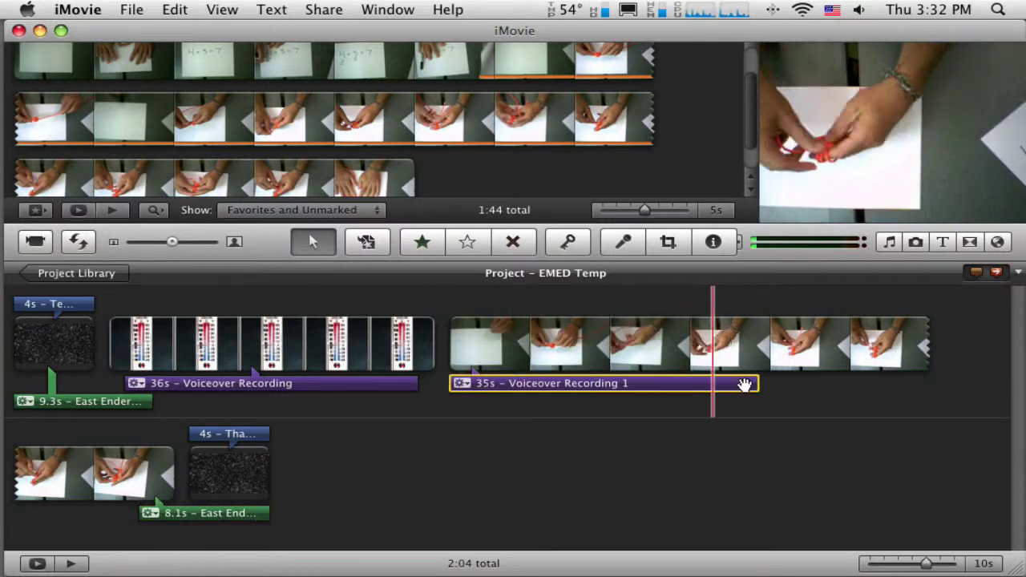